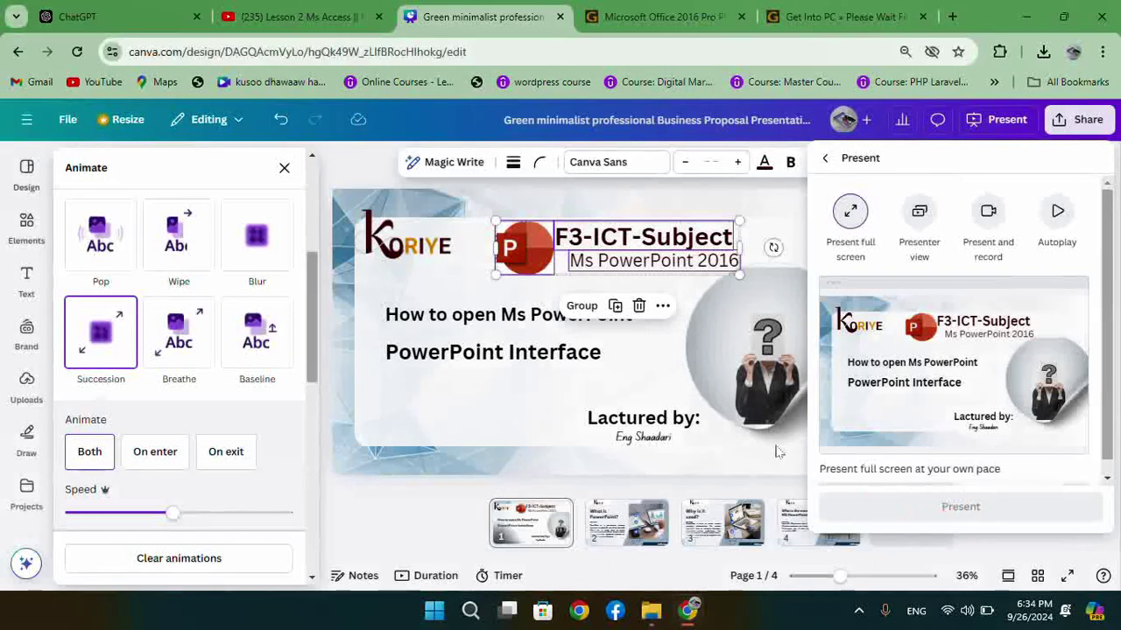
# - Preview the Canva design full screen, then exit it and minimize Chrome
pyautogui.click(865, 508)
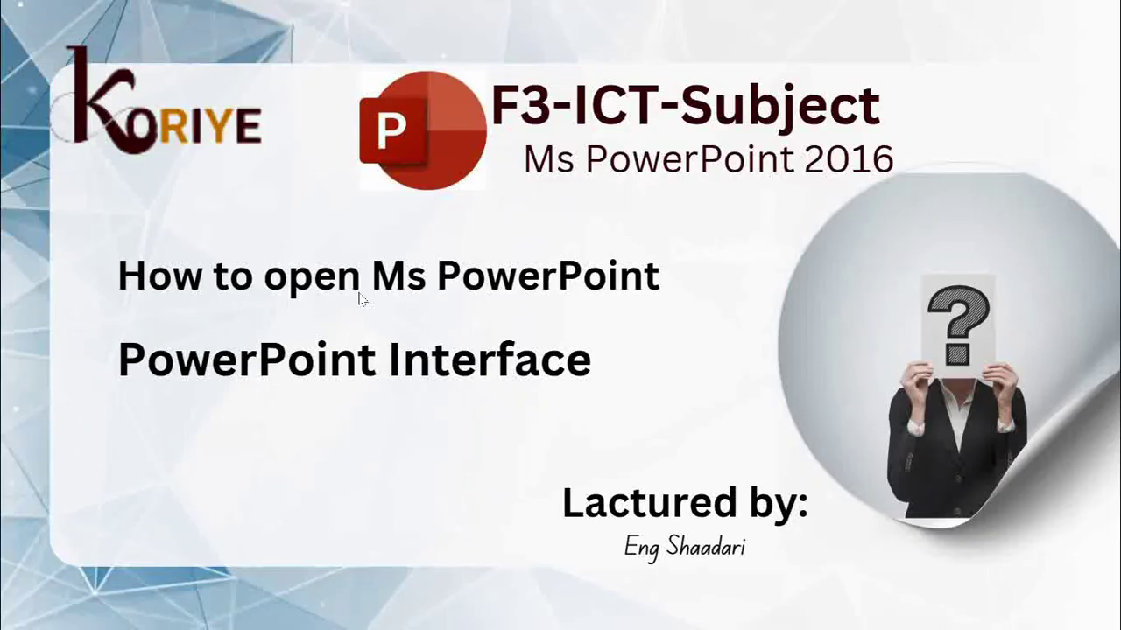
pyautogui.press('Escape')
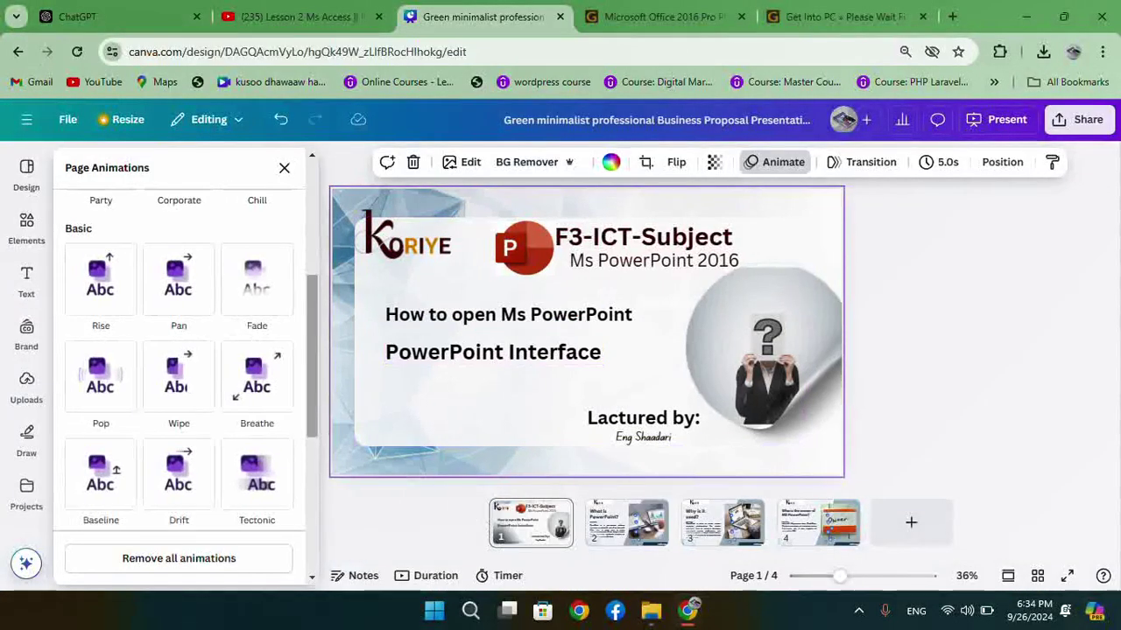
pyautogui.click(1026, 16)
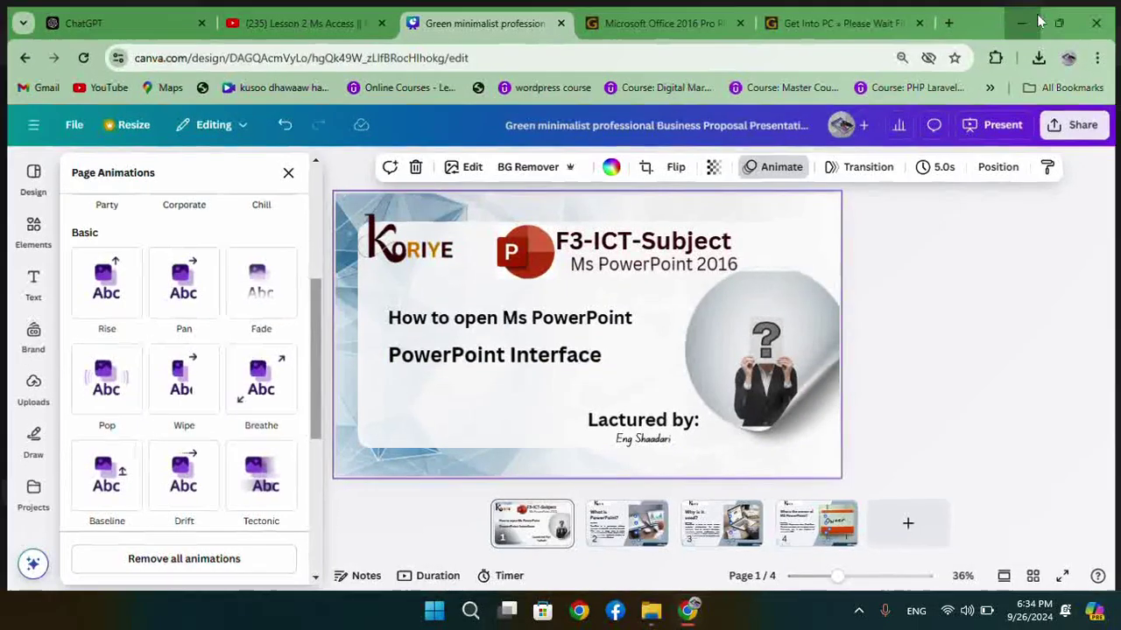
# - Close both File Explorer windows and bring up the Start menu
pyautogui.click(1100, 12)
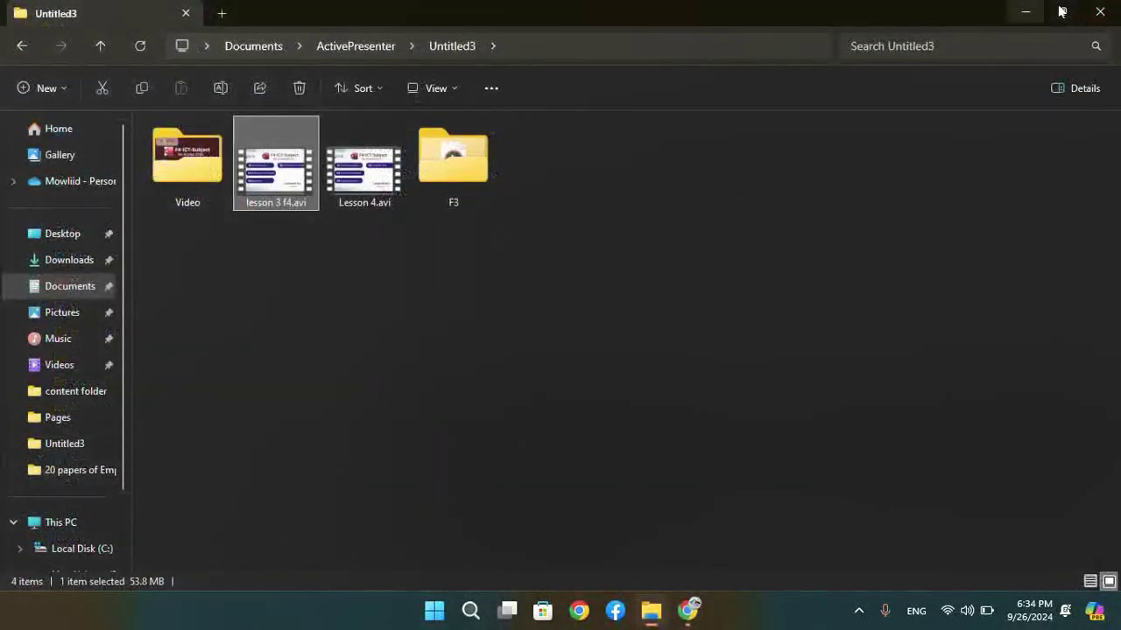
pyautogui.click(1099, 12)
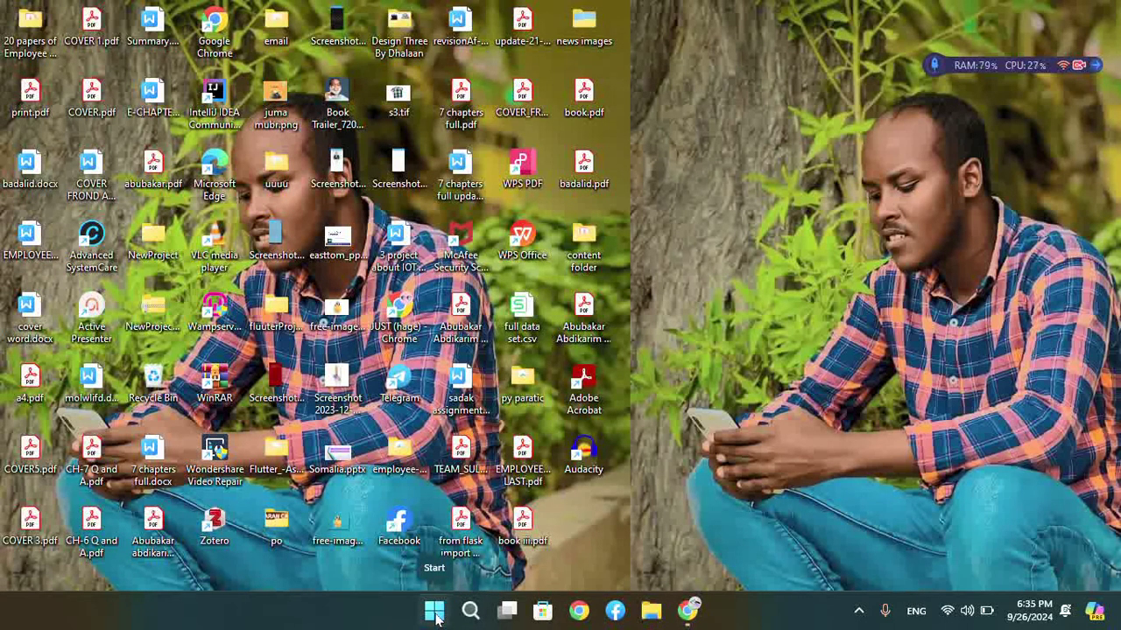
pyautogui.click(438, 617)
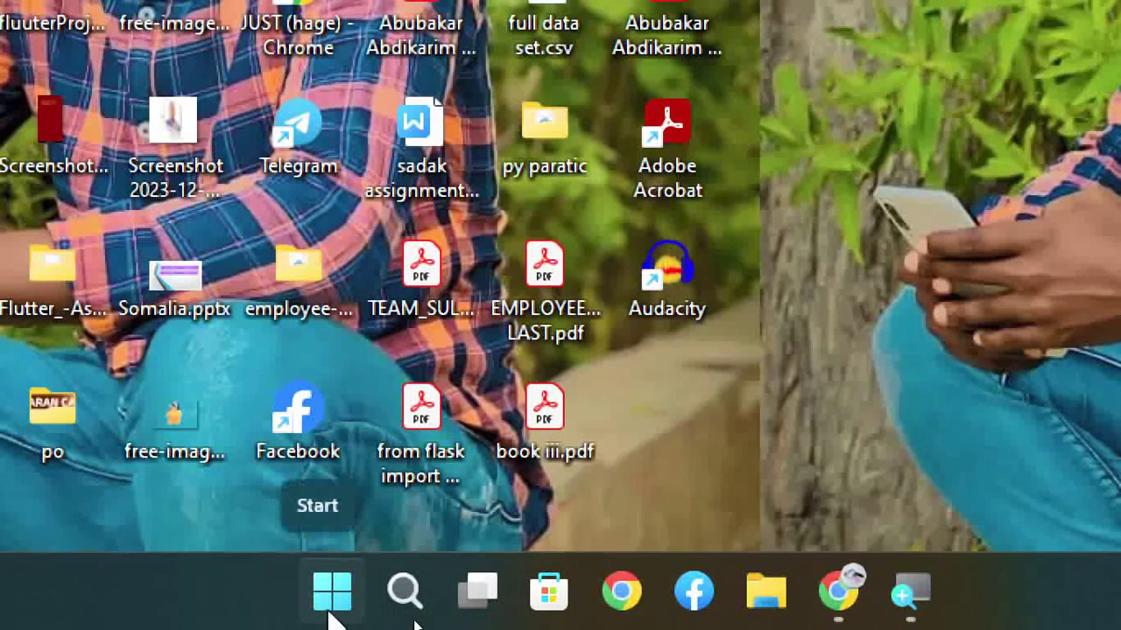
pyautogui.click(332, 596)
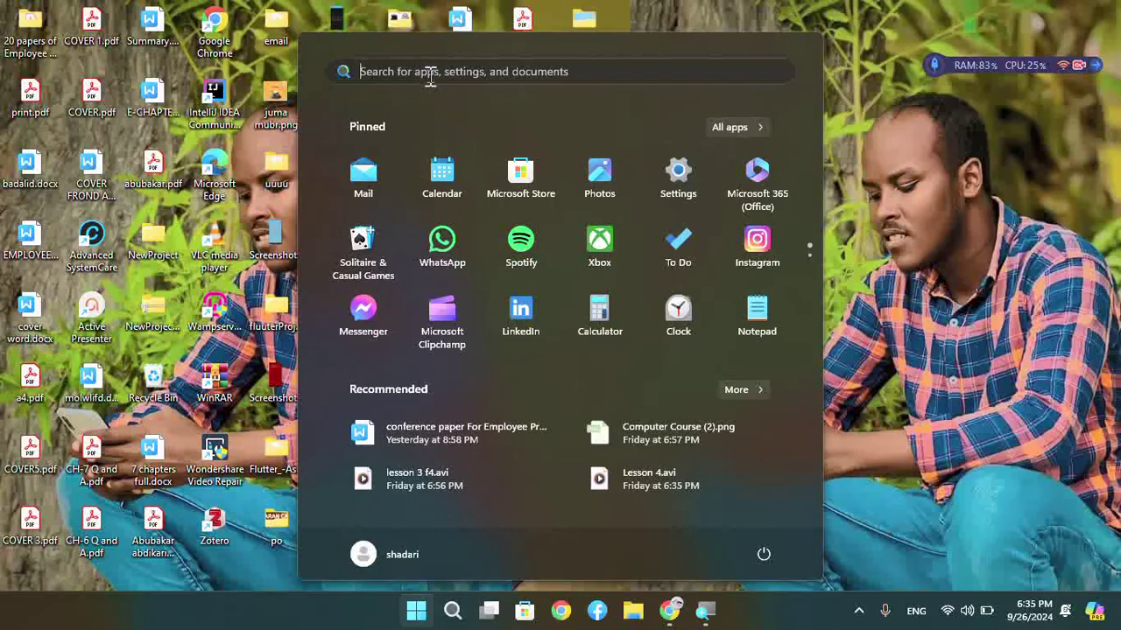
# - Search the Start menu for 'ppt' and launch PowerPoint 2016
pyautogui.write('ppt')
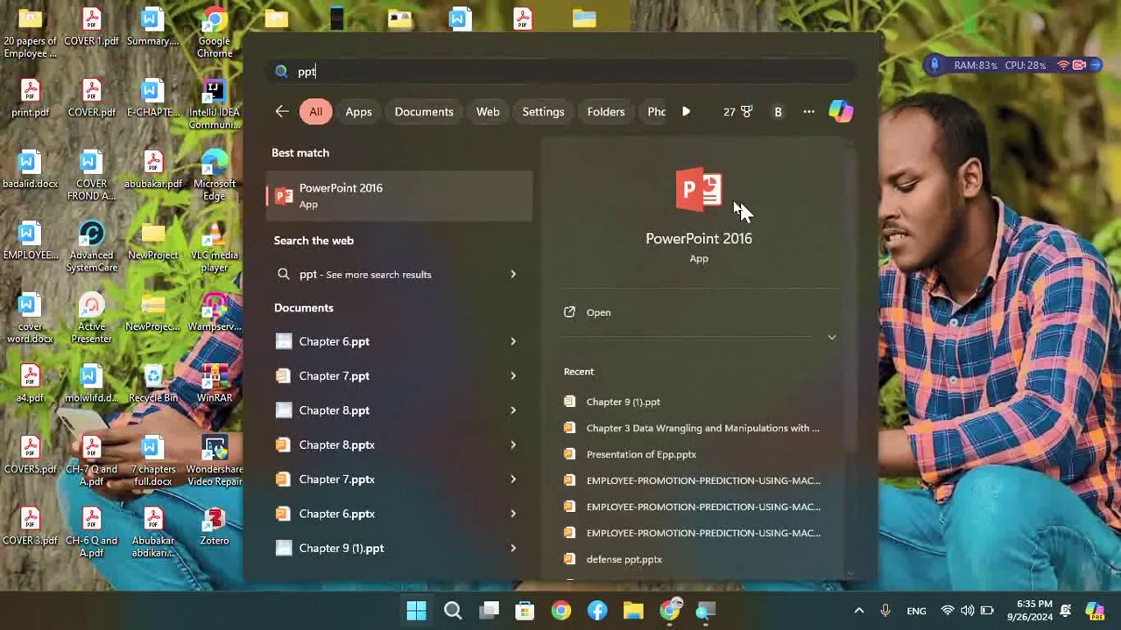
pyautogui.moveTo(697, 262)
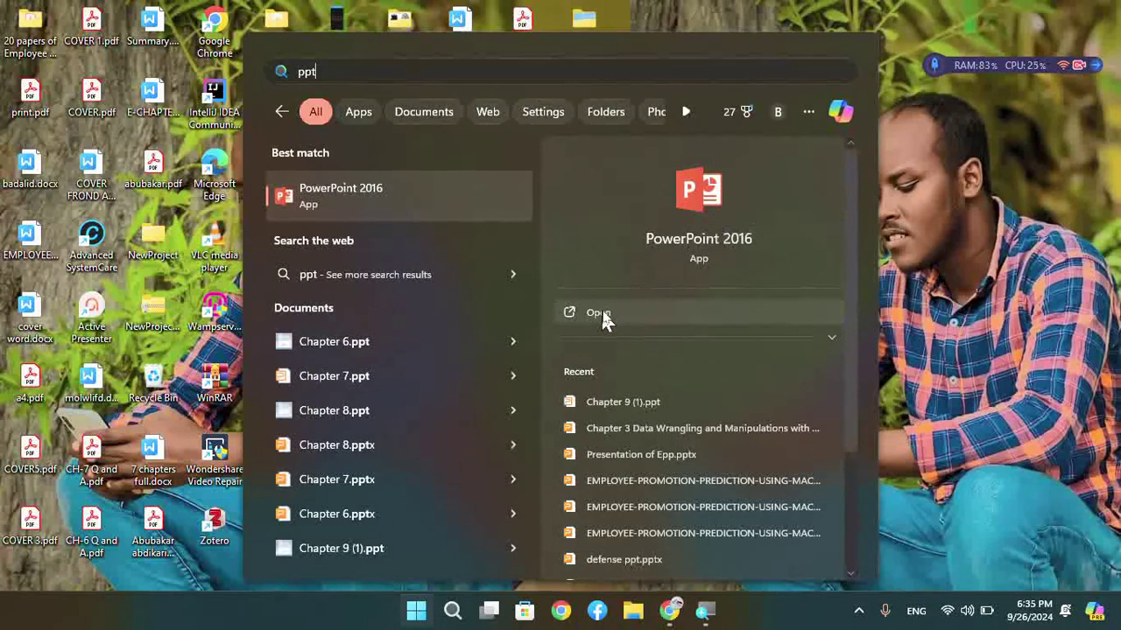
pyautogui.click(602, 319)
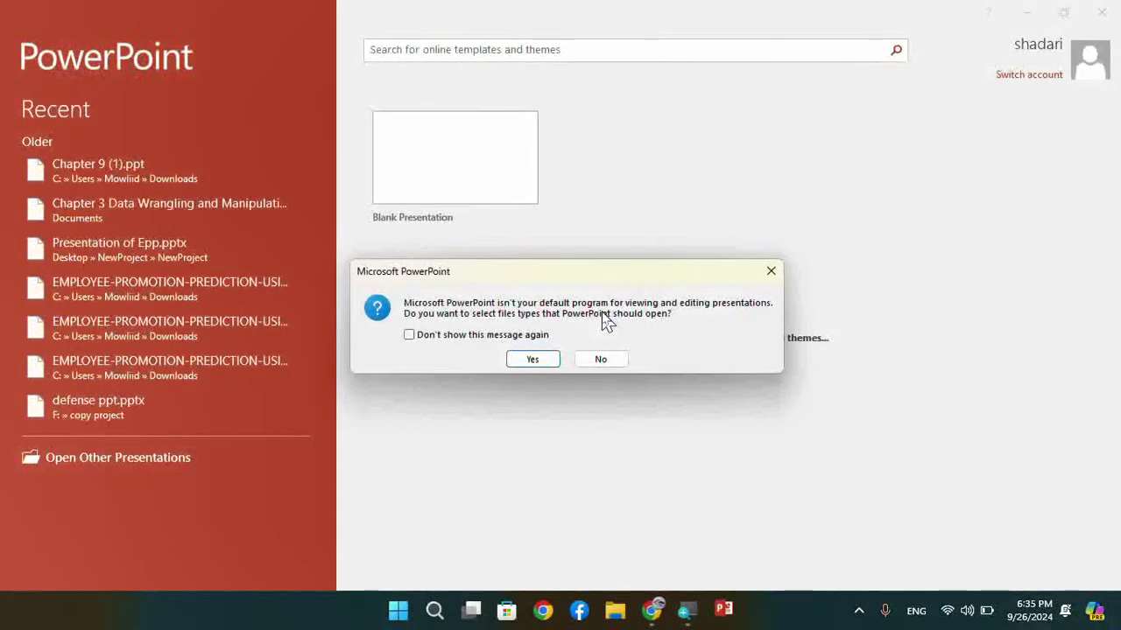
# - Decline making PowerPoint the default program and close the Office activation notice
pyautogui.click(602, 366)
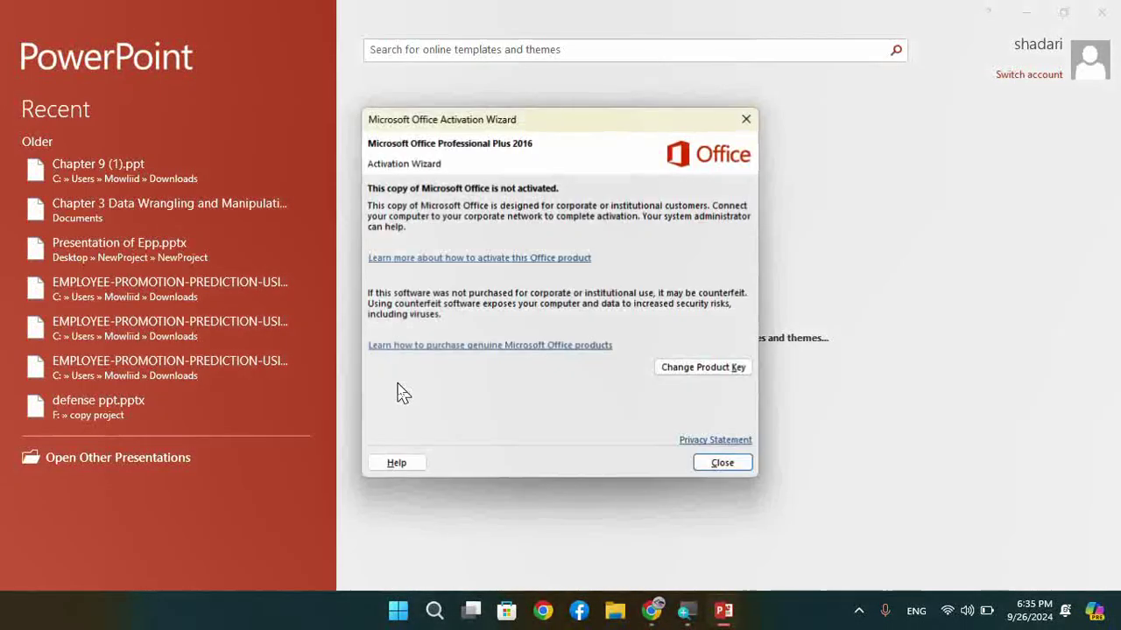
pyautogui.click(723, 464)
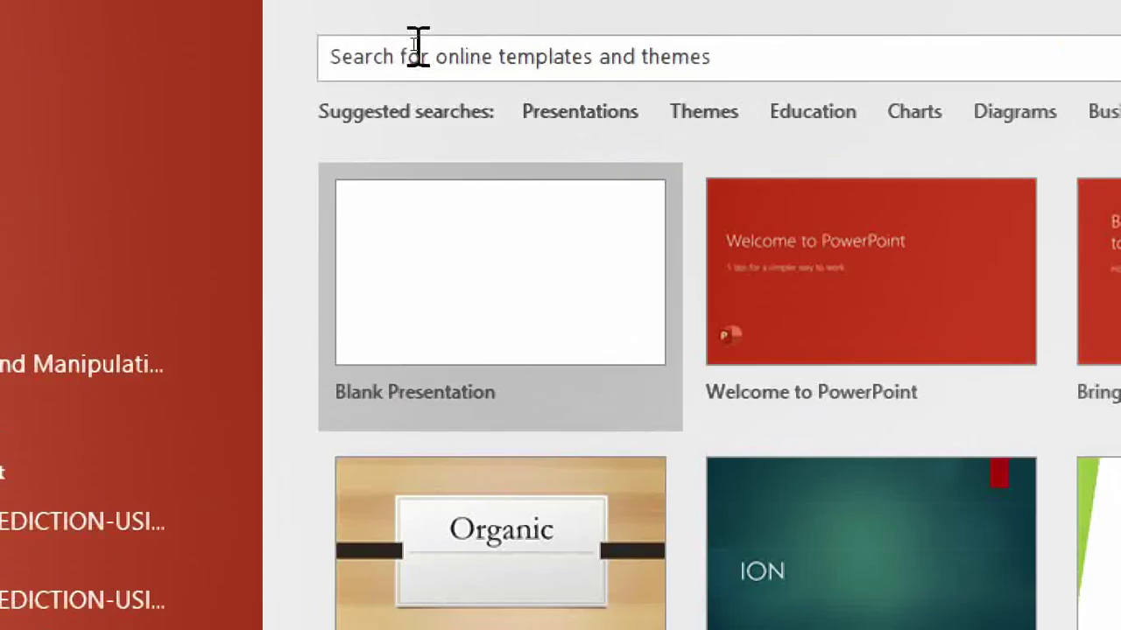
# - Create a new Blank Presentation from PowerPoint's start screen
pyautogui.click(417, 46)
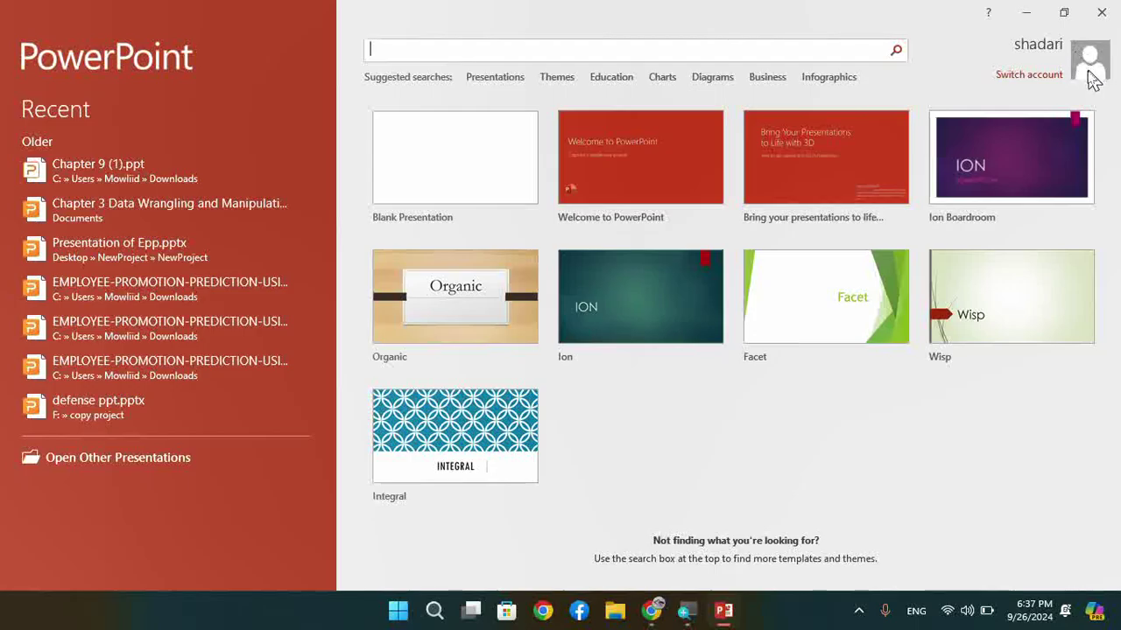
pyautogui.click(490, 175)
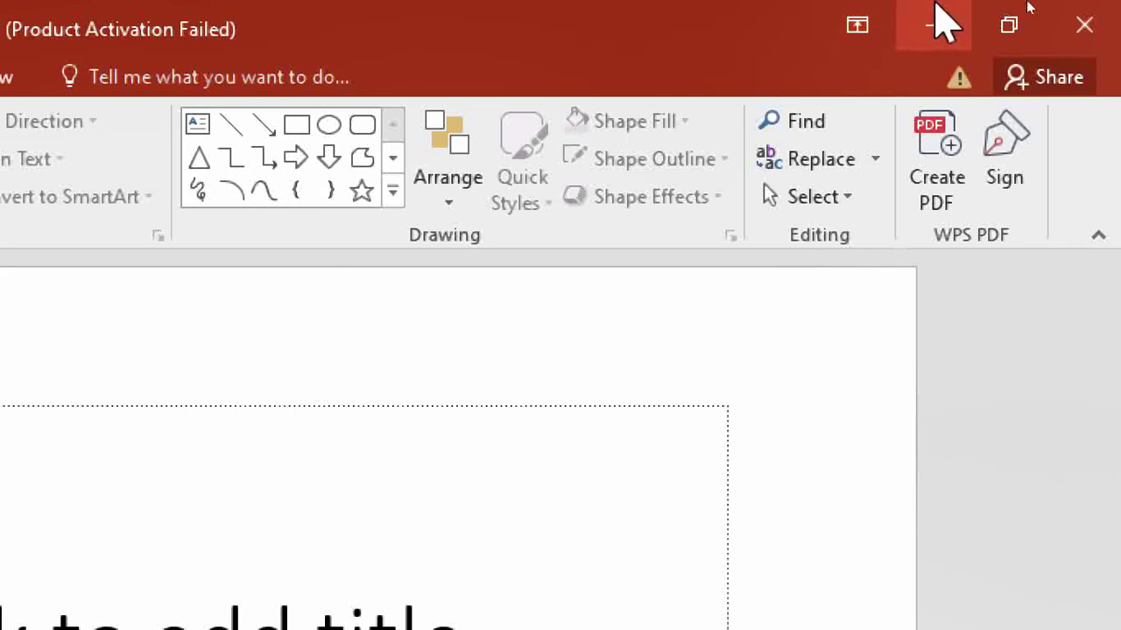
pyautogui.click(859, 26)
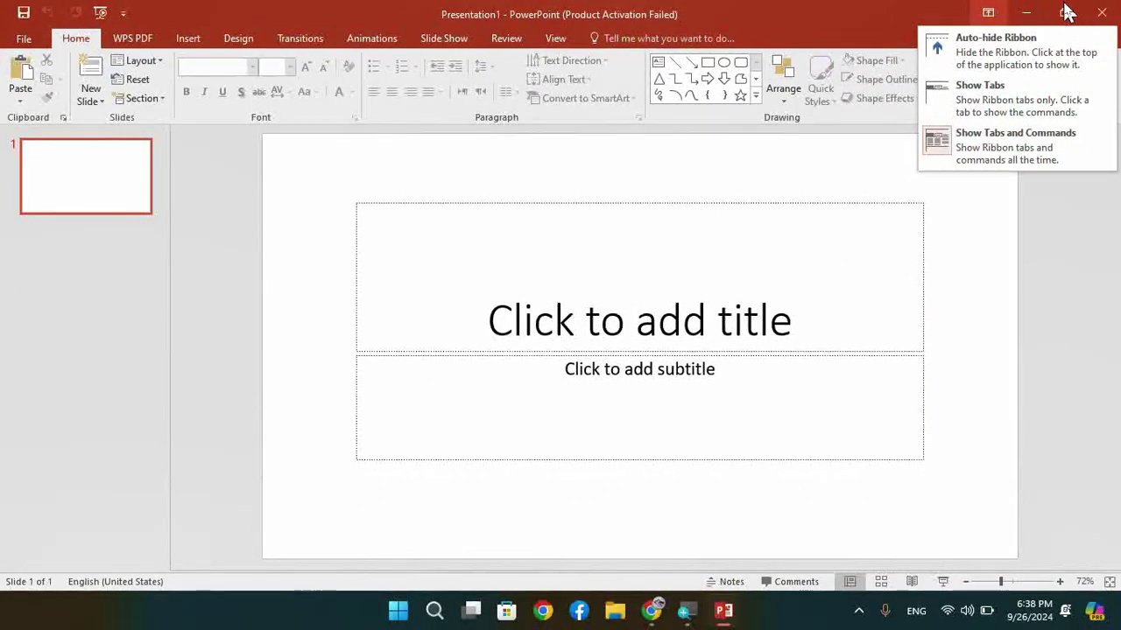
pyautogui.click(923, 18)
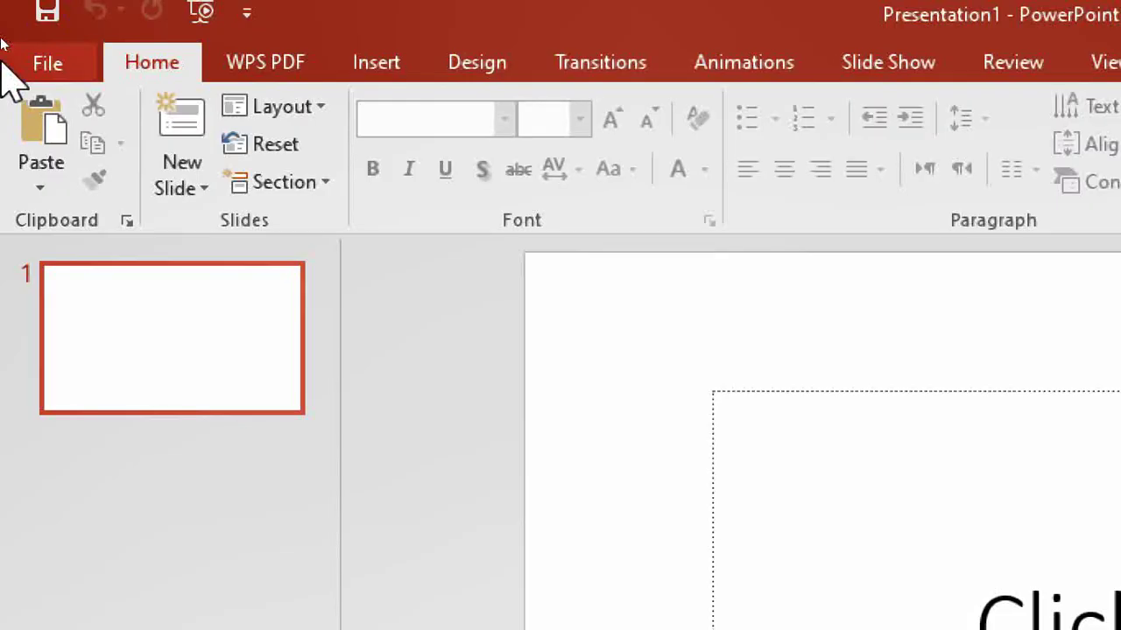
# - Show the 'Tell me what you want to do' suggestions, like start presentation
pyautogui.press('super')
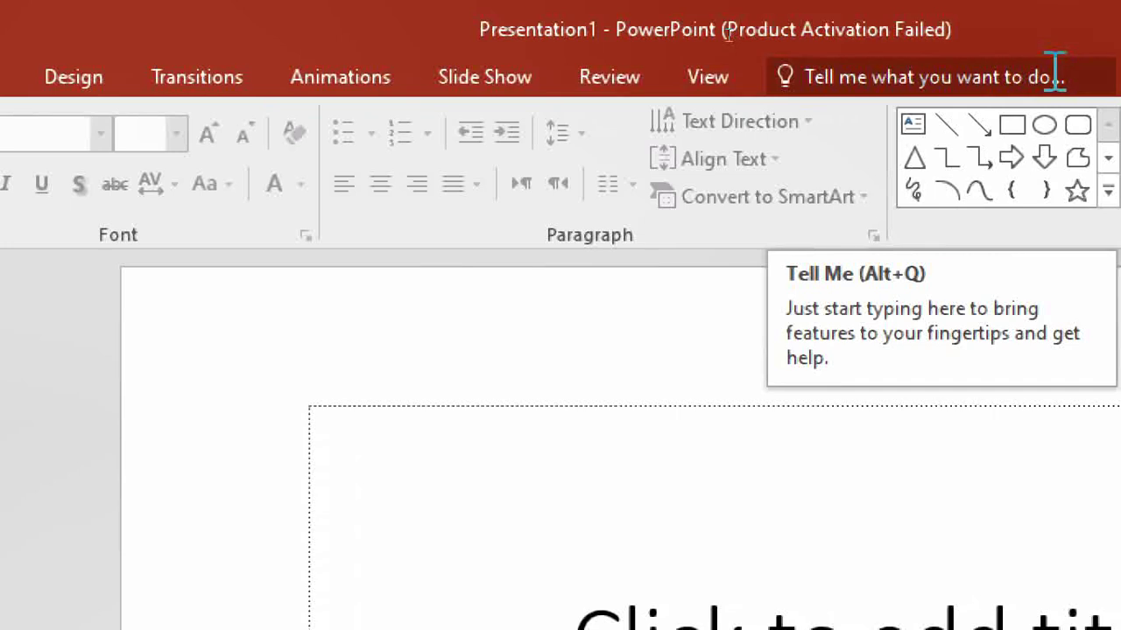
pyautogui.click(1057, 74)
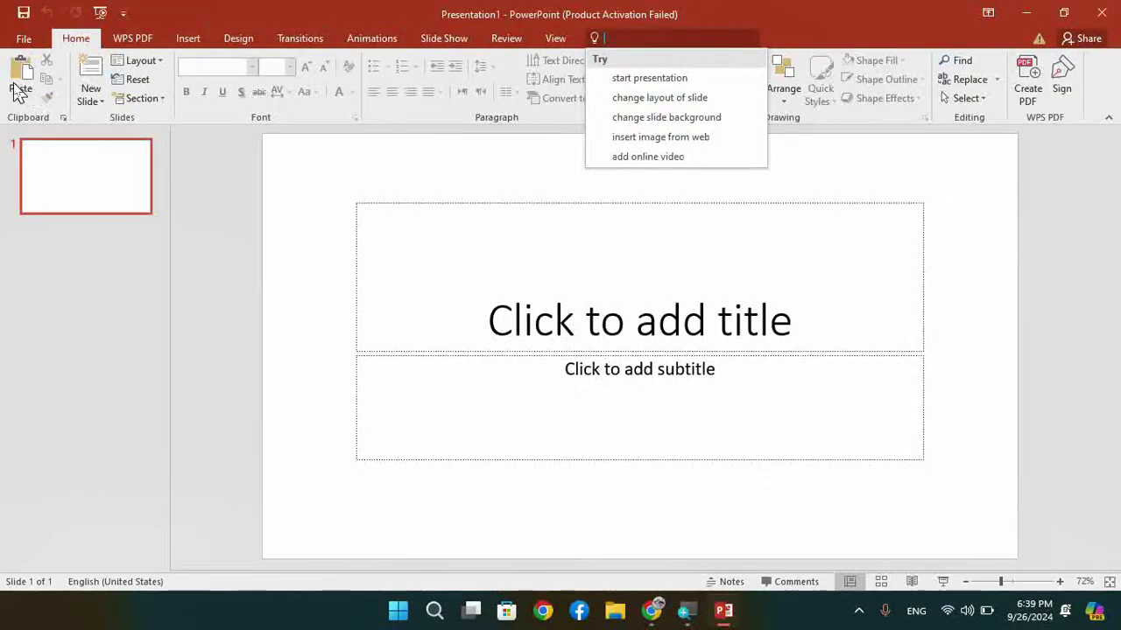
# - Browse the ribbon tabs, then add a second Title and Content slide from Home
pyautogui.click(832, 120)
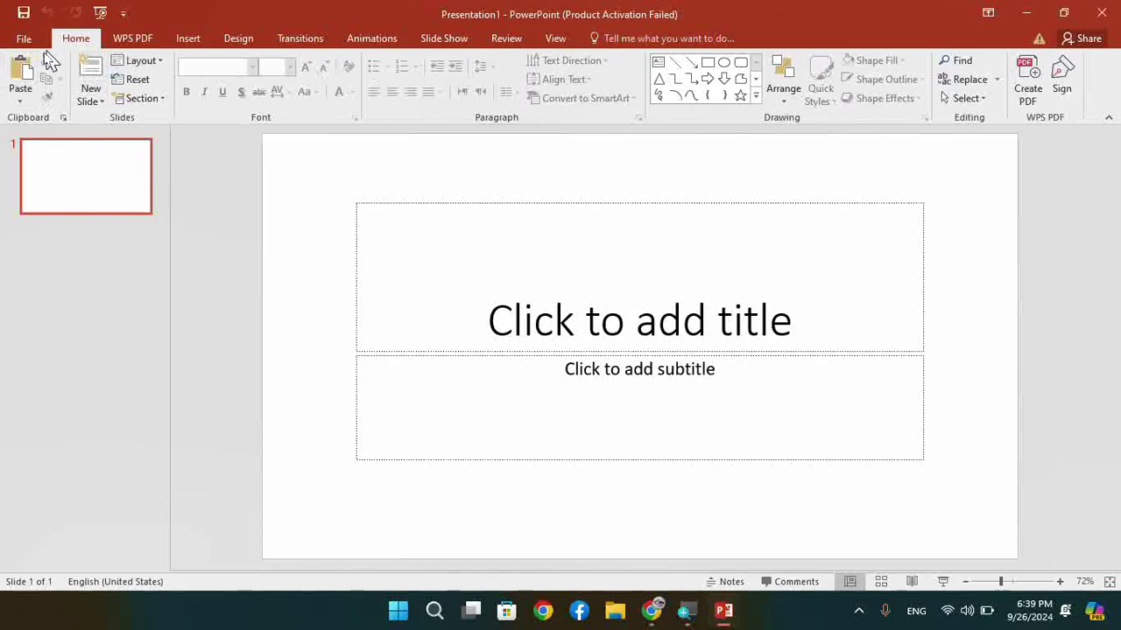
pyautogui.click(118, 39)
pyautogui.click(69, 40)
pyautogui.click(194, 40)
pyautogui.click(291, 40)
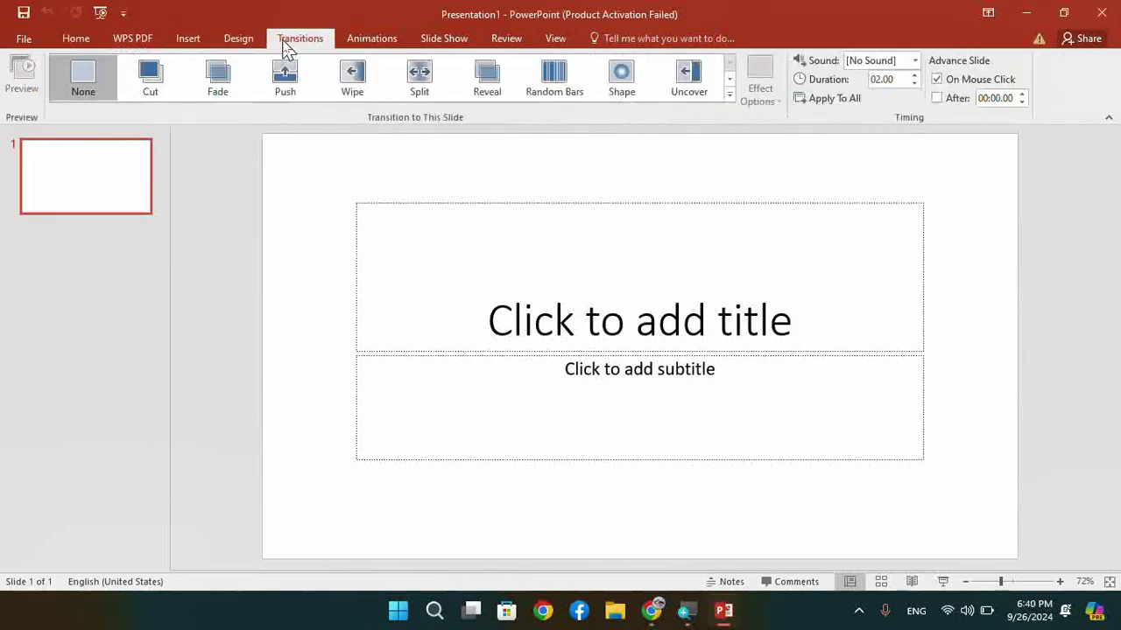
pyautogui.click(76, 40)
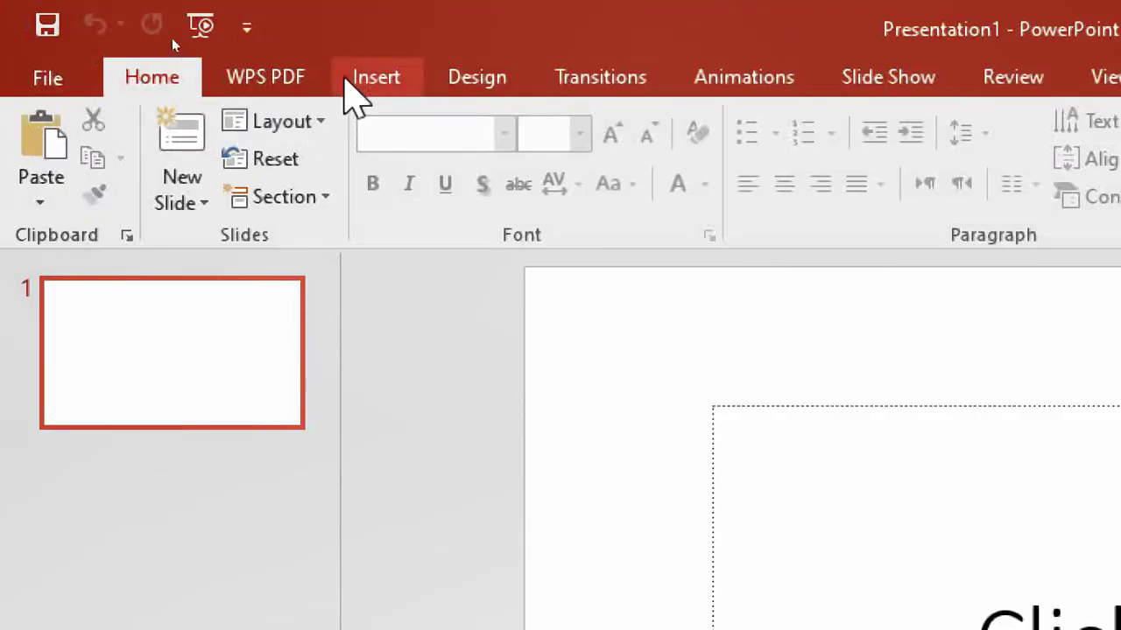
pyautogui.click(189, 144)
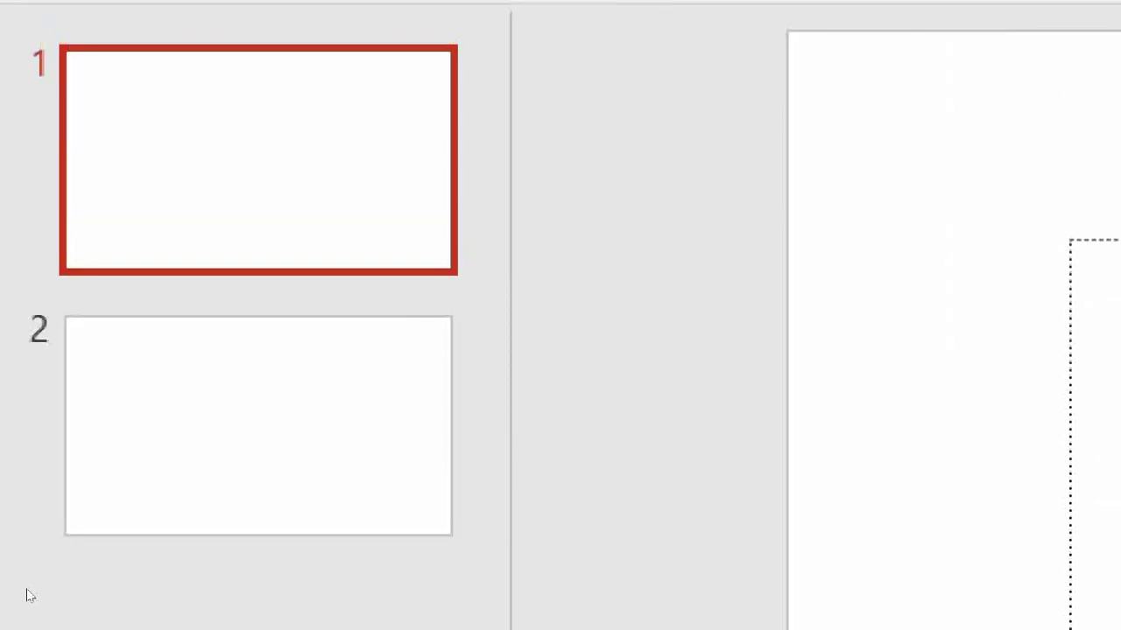
# - Select slide 1 in the thumbnail pane for editing
pyautogui.press('Up')
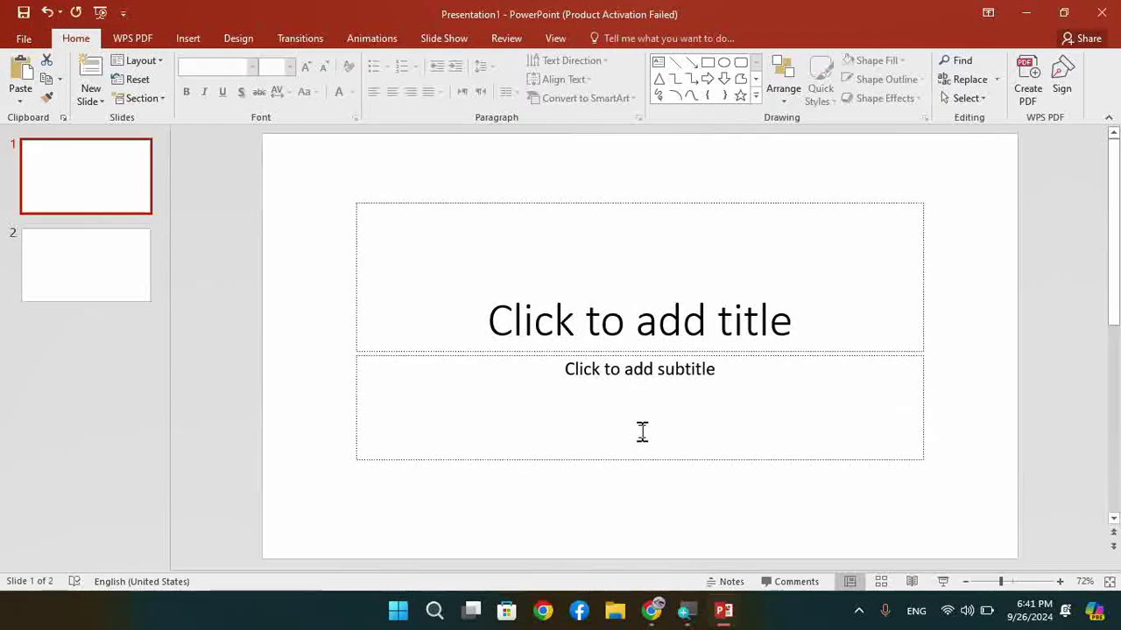
pyautogui.click(638, 328)
pyautogui.click(633, 391)
pyautogui.click(611, 295)
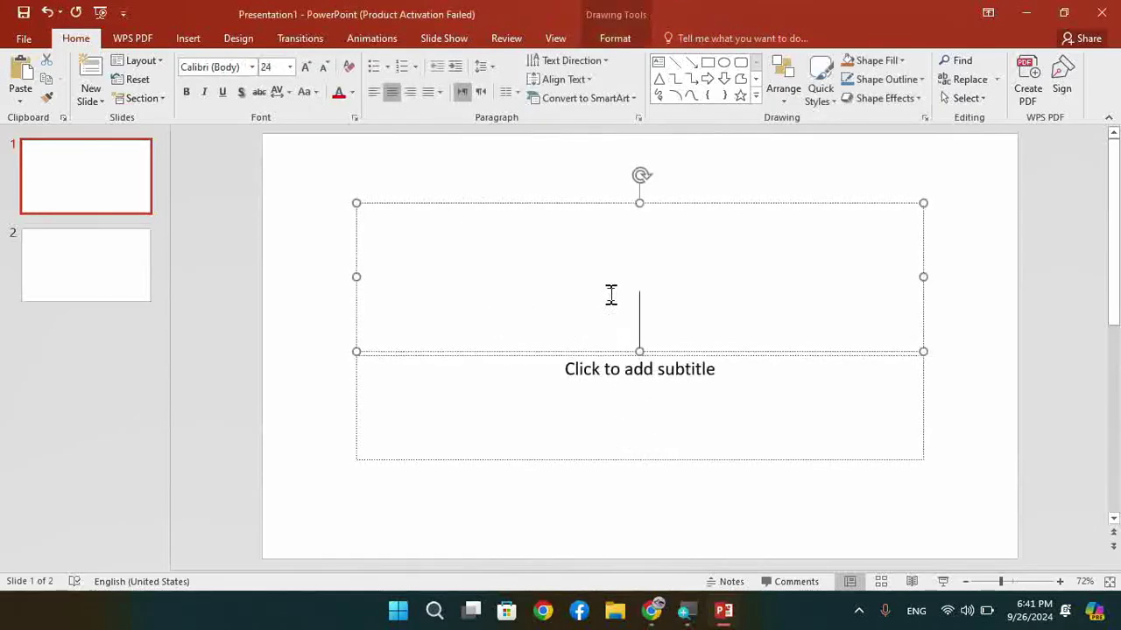
pyautogui.click(579, 401)
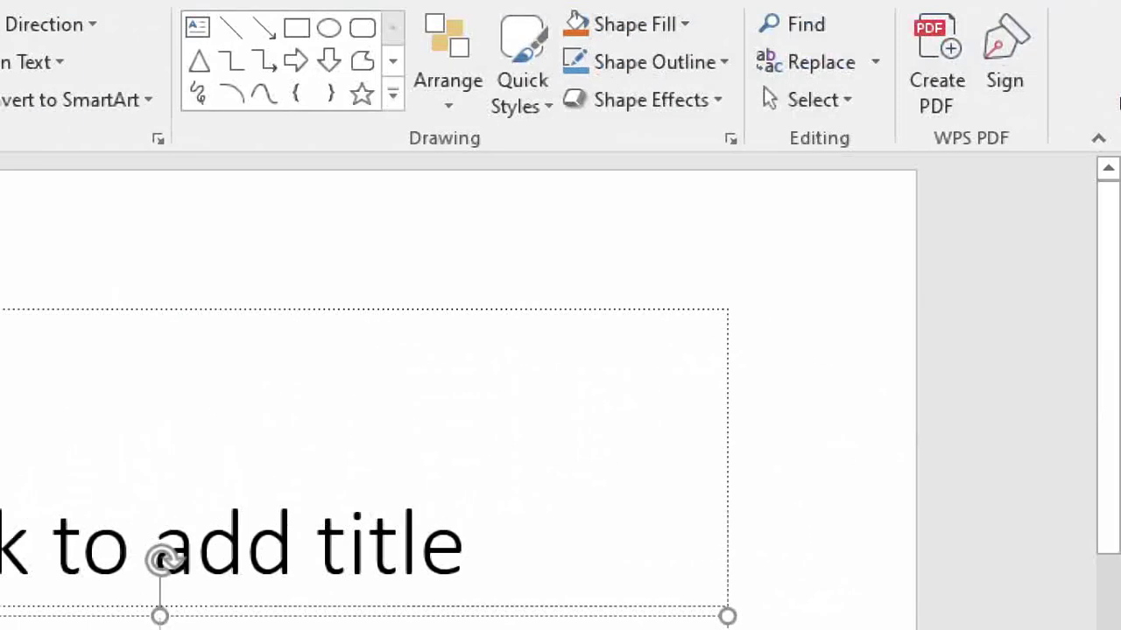
pyautogui.moveTo(1109, 251)
pyautogui.mouseDown()
pyautogui.moveTo(1112, 337)
pyautogui.moveTo(1110, 122)
pyautogui.moveTo(1116, 587)
pyautogui.moveTo(1119, 220)
pyautogui.mouseUp()
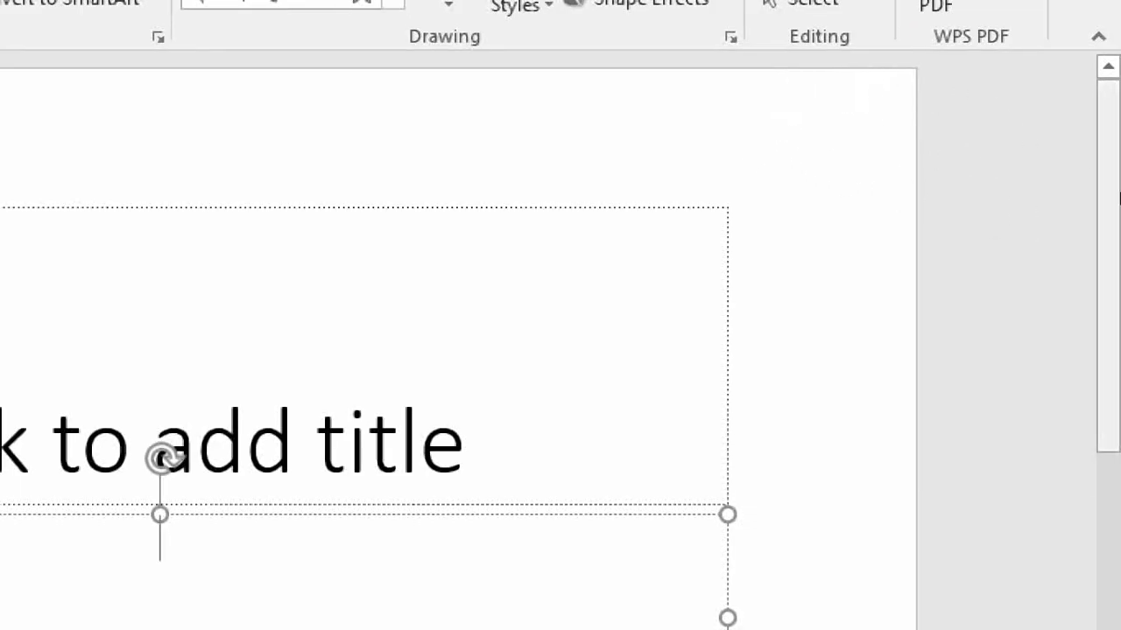
pyautogui.moveTo(1106, 179)
pyautogui.mouseDown()
pyautogui.moveTo(1106, 448)
pyautogui.moveTo(1119, 131)
pyautogui.moveTo(1106, 429)
pyautogui.mouseUp()
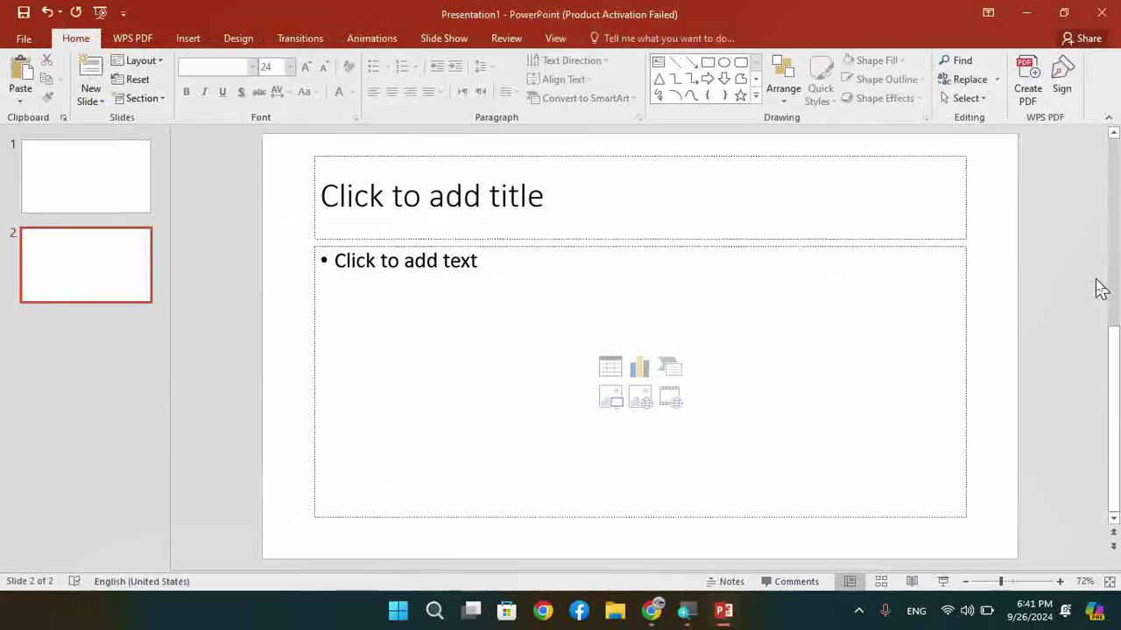
pyautogui.moveTo(1111, 376)
pyautogui.mouseDown()
pyautogui.moveTo(1117, 200)
pyautogui.moveTo(1114, 496)
pyautogui.mouseUp()
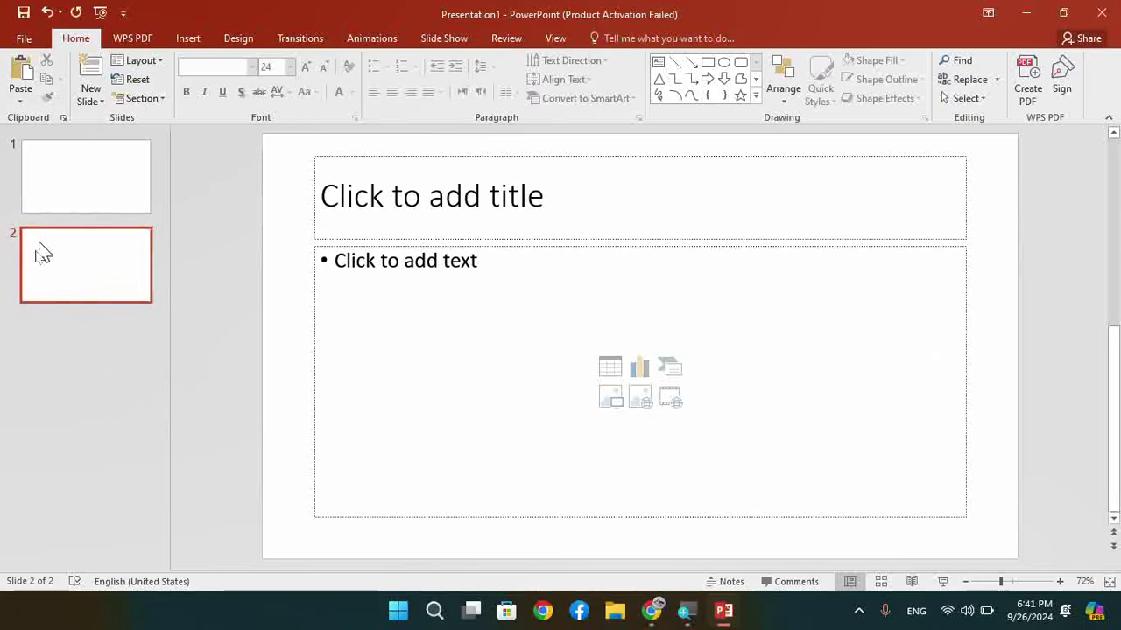
pyautogui.moveTo(1116, 430)
pyautogui.mouseDown()
pyautogui.moveTo(1118, 203)
pyautogui.moveTo(1114, 421)
pyautogui.mouseUp()
# - Flip between slides 1 and 2, ending on slide 2 with the Notes pane shown
pyautogui.click(1116, 151)
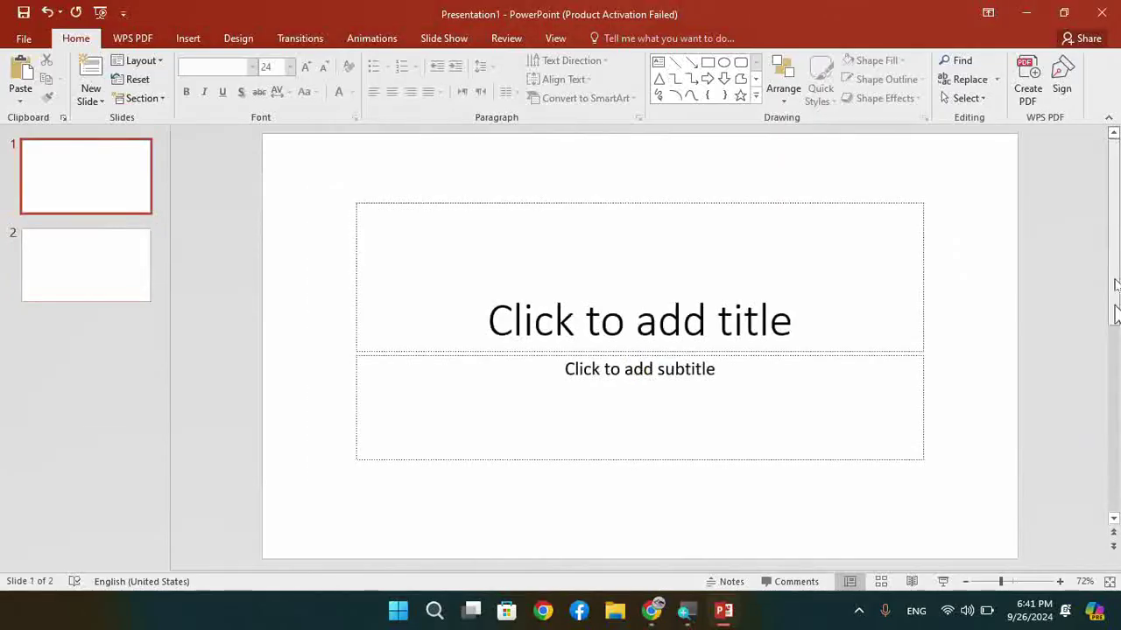
pyautogui.click(1115, 543)
pyautogui.click(1113, 533)
pyautogui.click(1112, 546)
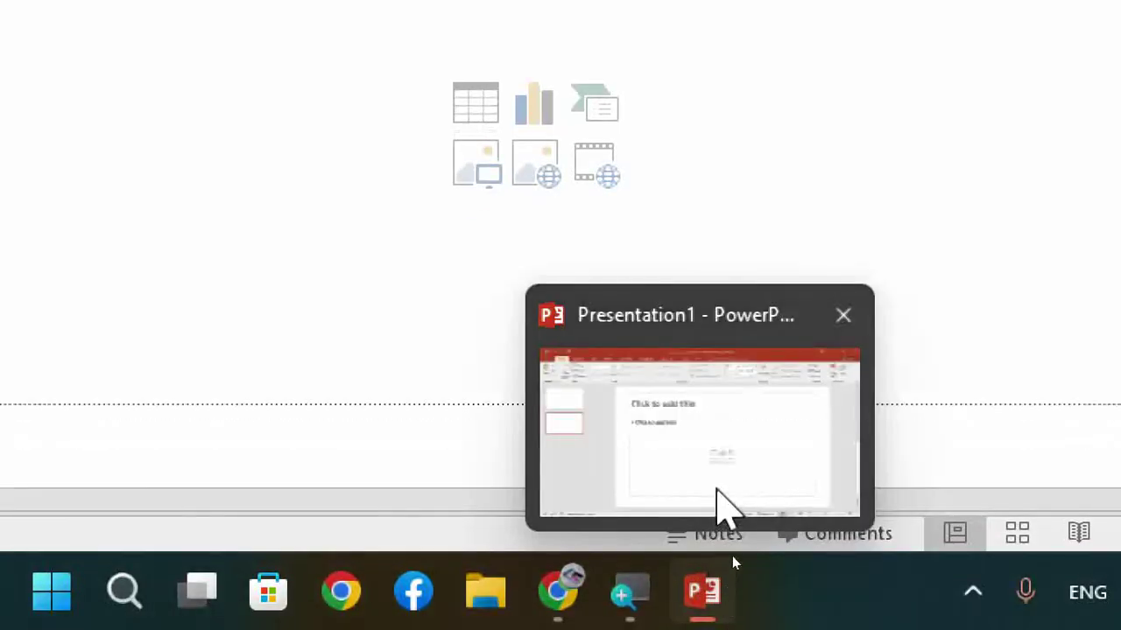
pyautogui.click(709, 534)
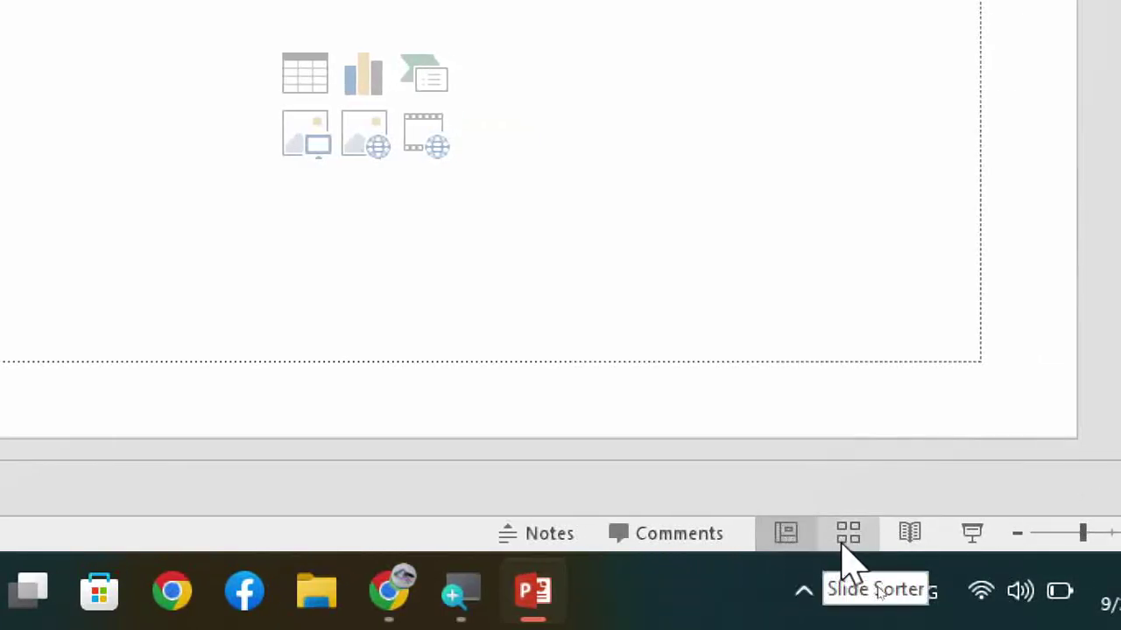
# - In Slide Sorter, move the title-and-content slide to the first position
pyautogui.click(848, 534)
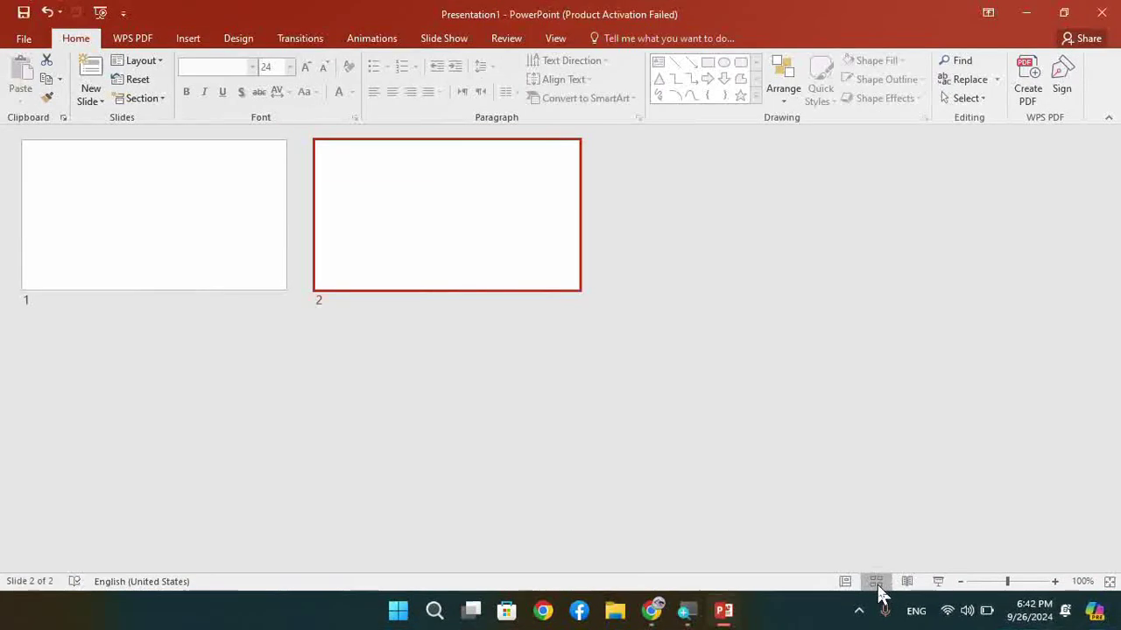
pyautogui.click(202, 263)
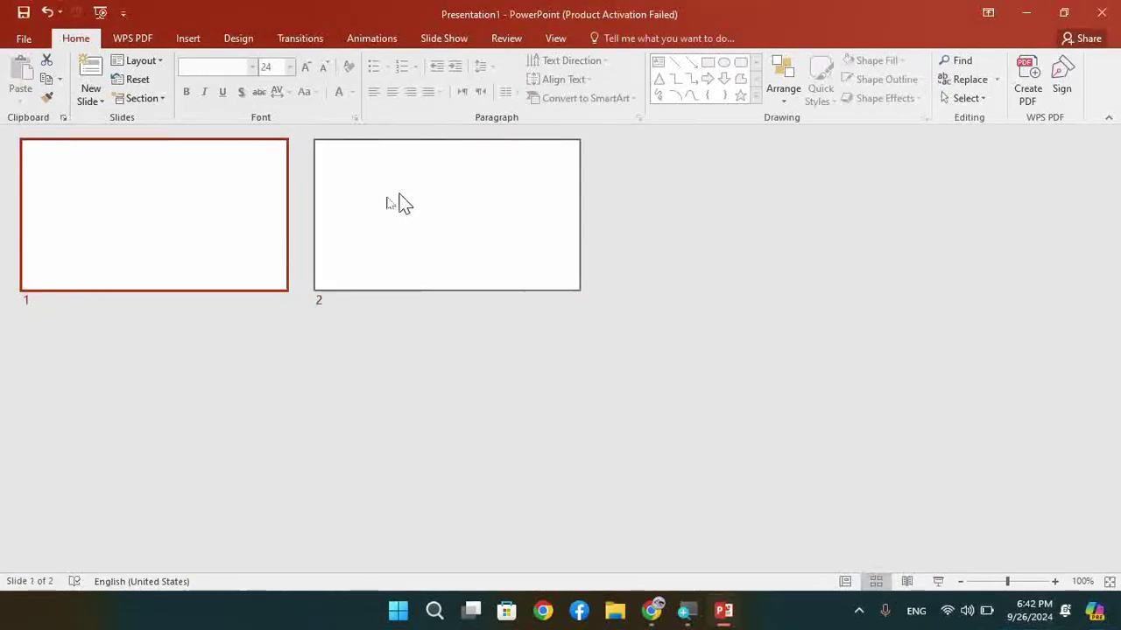
pyautogui.click(434, 210)
pyautogui.click(846, 583)
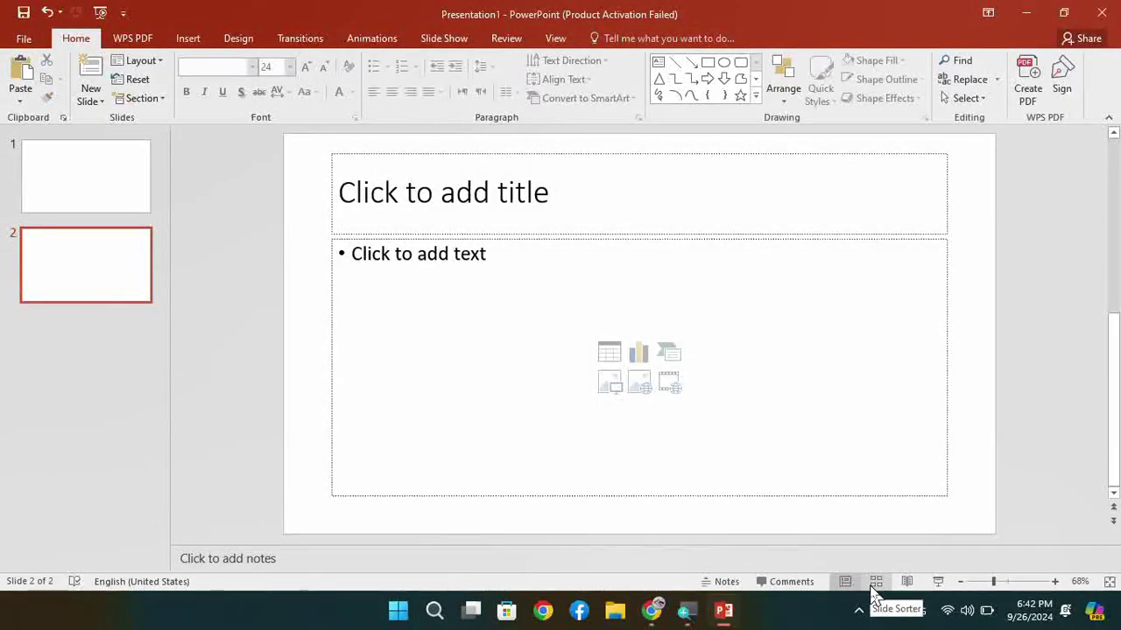
pyautogui.click(875, 581)
pyautogui.moveTo(513, 233)
pyautogui.mouseDown()
pyautogui.moveTo(230, 235)
pyautogui.moveTo(625, 225)
pyautogui.moveTo(262, 243)
pyautogui.mouseUp()
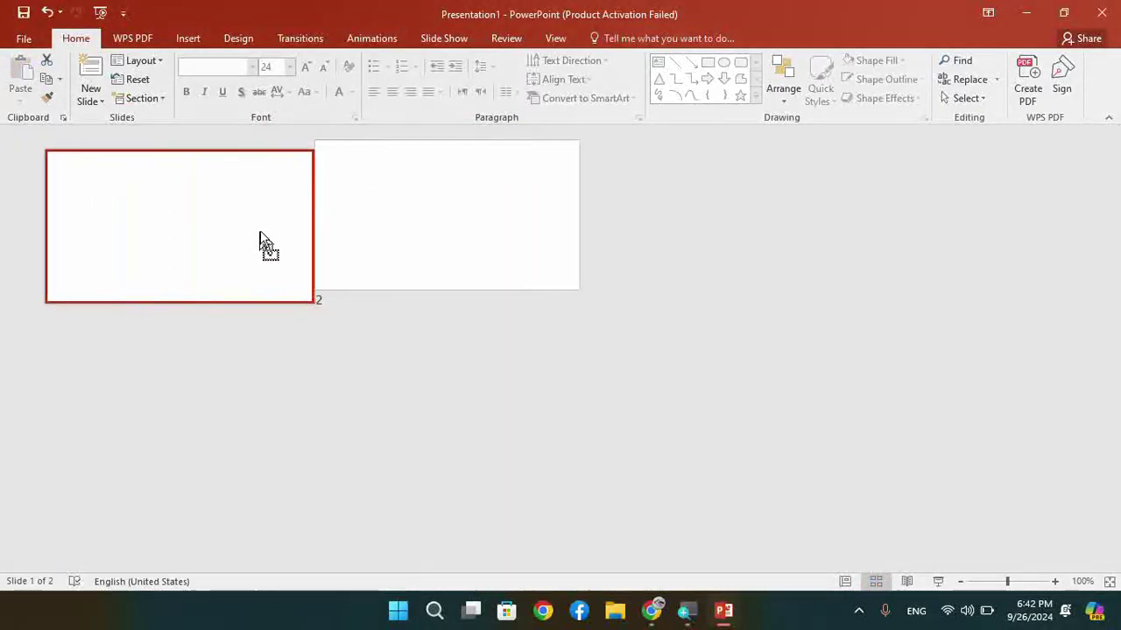
# - Page through both slides in Reading View, then return to Slide Sorter with slide 1 selected
pyautogui.click(905, 584)
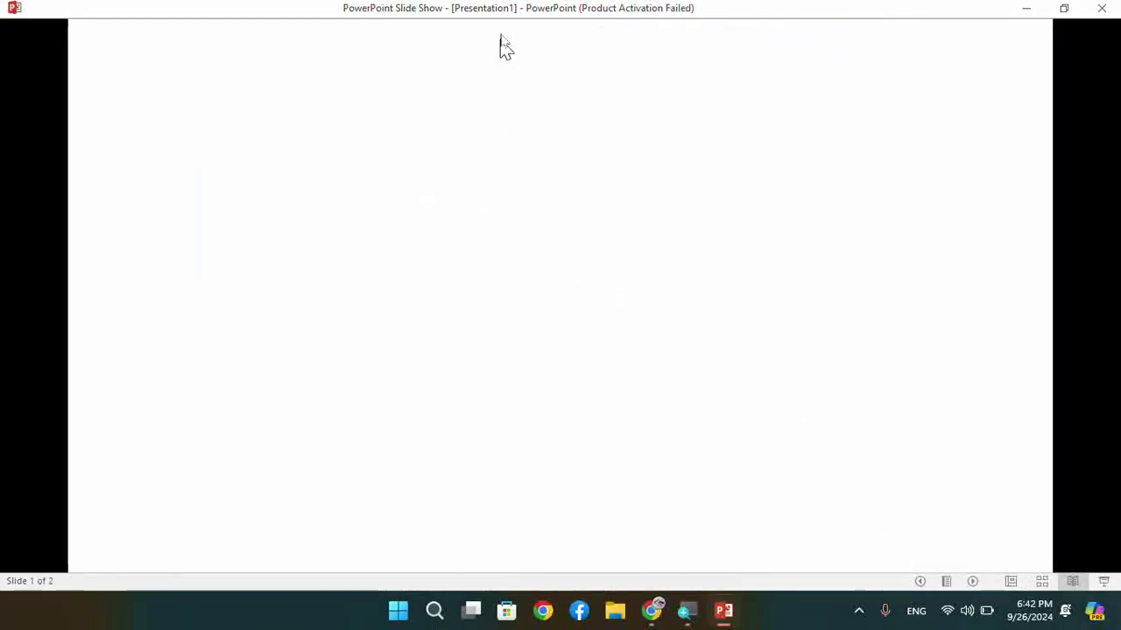
pyautogui.press('Escape')
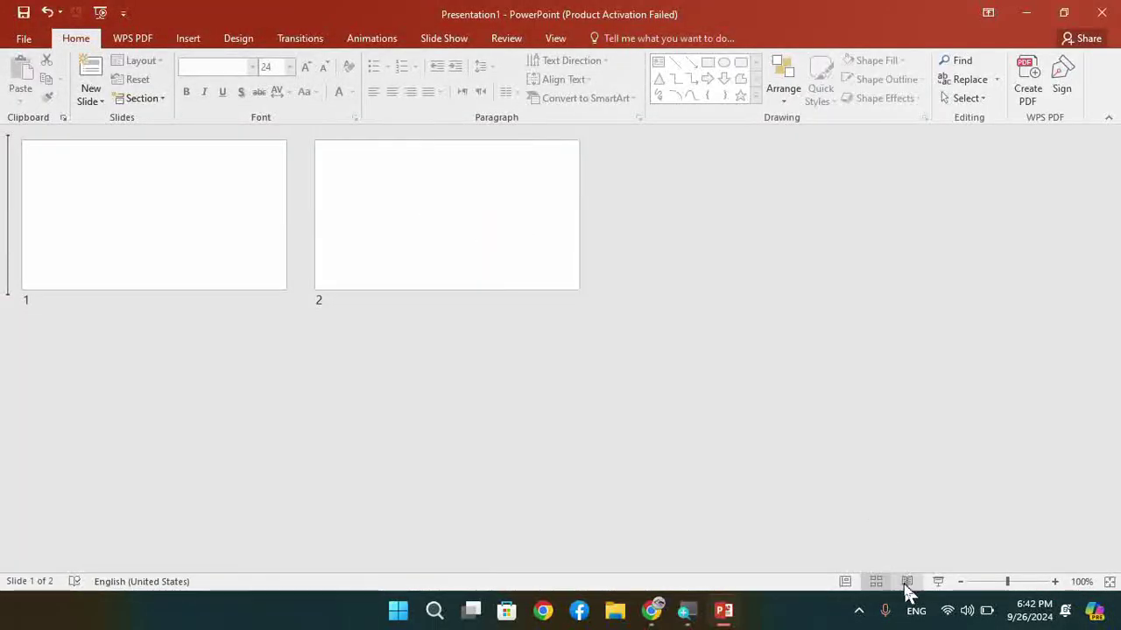
pyautogui.click(905, 583)
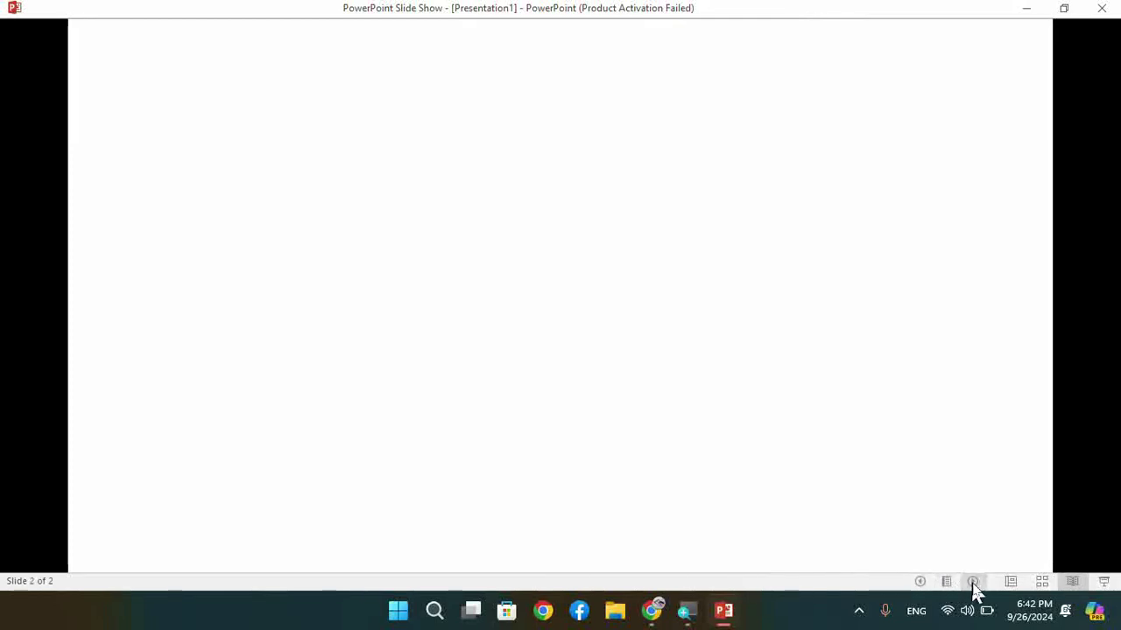
pyautogui.click(971, 584)
pyautogui.press('Escape')
pyautogui.click(245, 199)
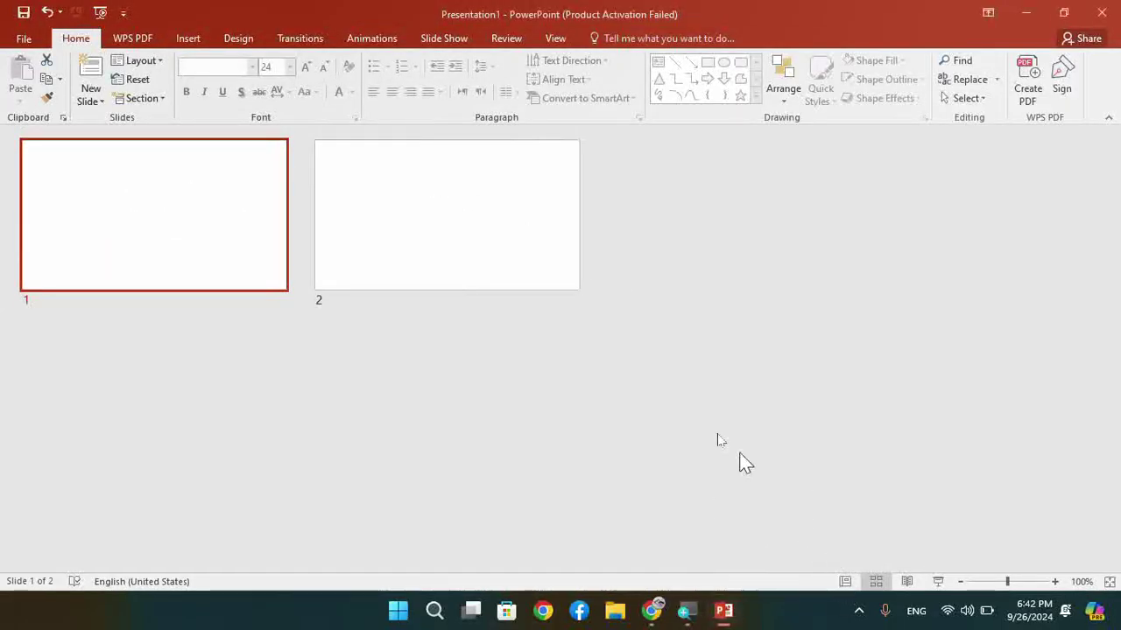
# - In Normal view, give slide 1 the title 'thfyjy' and bullet 'gfbhfghf'
pyautogui.click(845, 581)
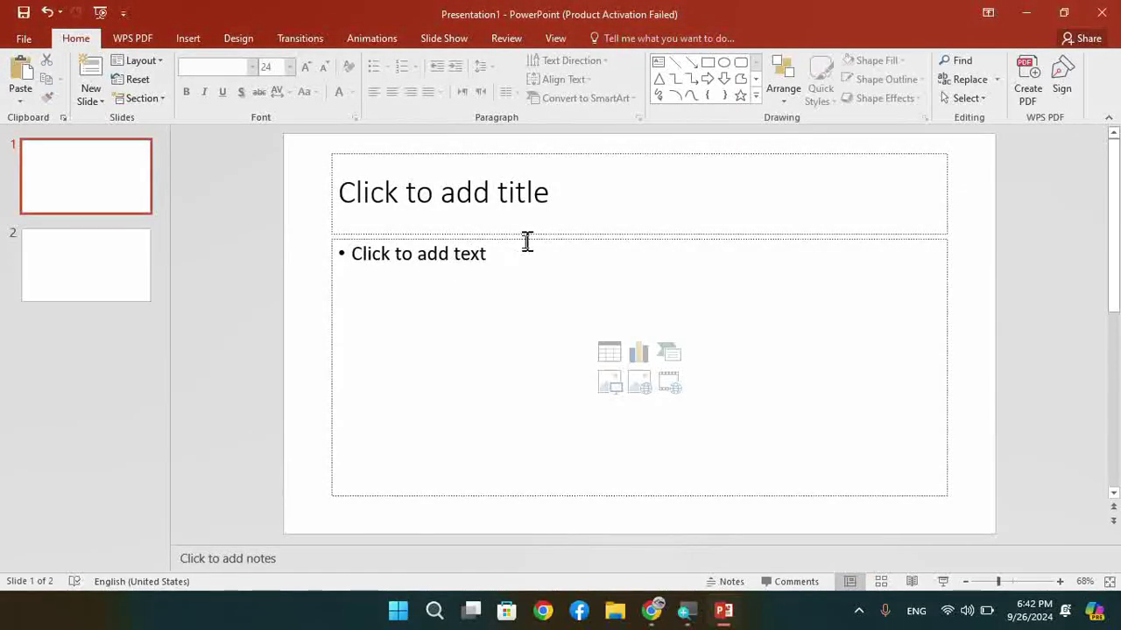
pyautogui.click(500, 215)
pyautogui.write('thfyjy')
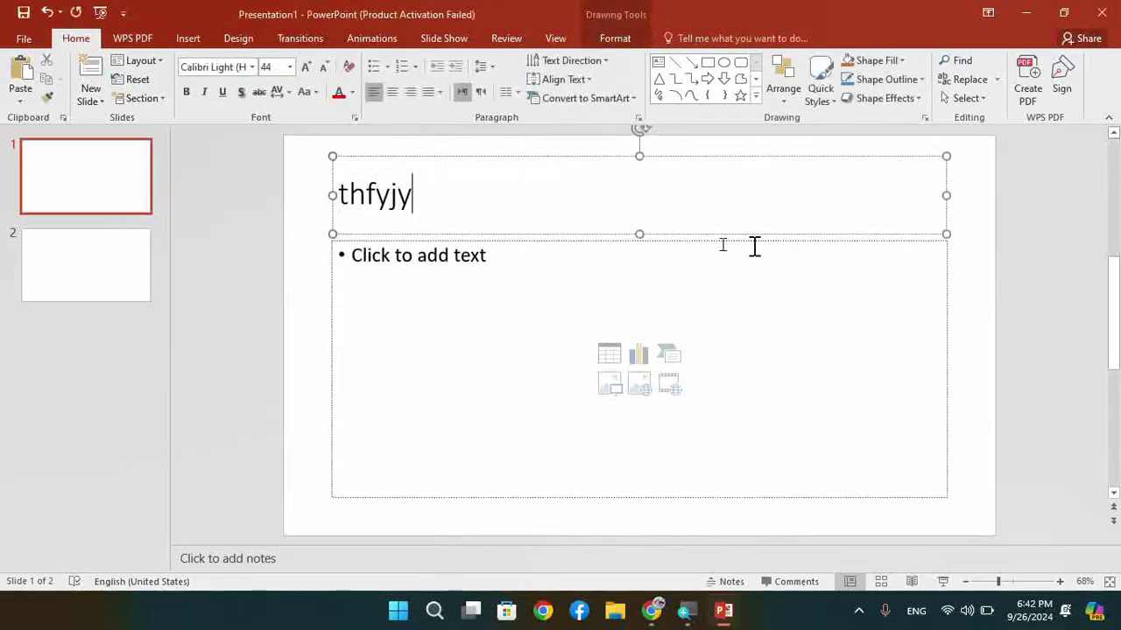
pyautogui.click(698, 295)
pyautogui.write('gfbhfghf')
pyautogui.click(1053, 333)
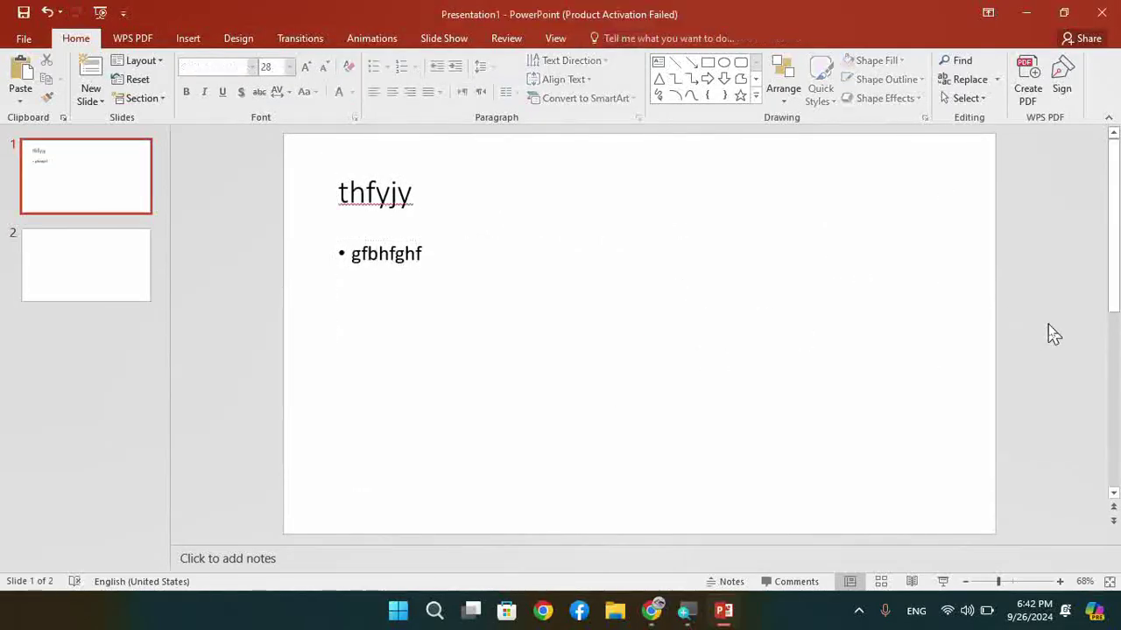
# - Preview both slides in Reading View and return to Normal view
pyautogui.click(910, 582)
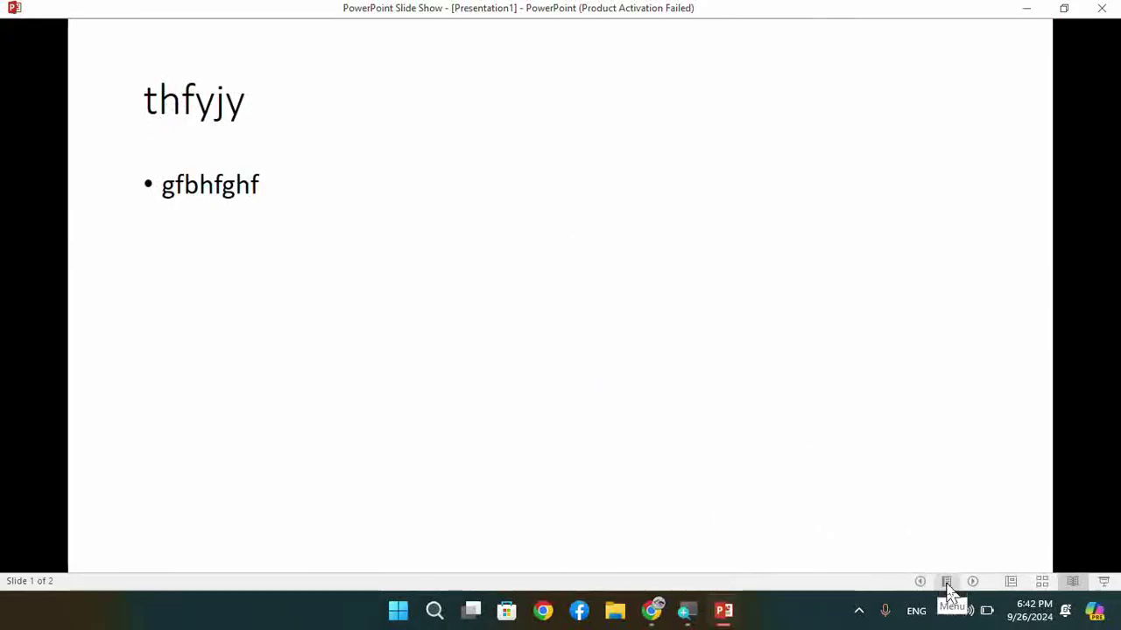
pyautogui.click(973, 583)
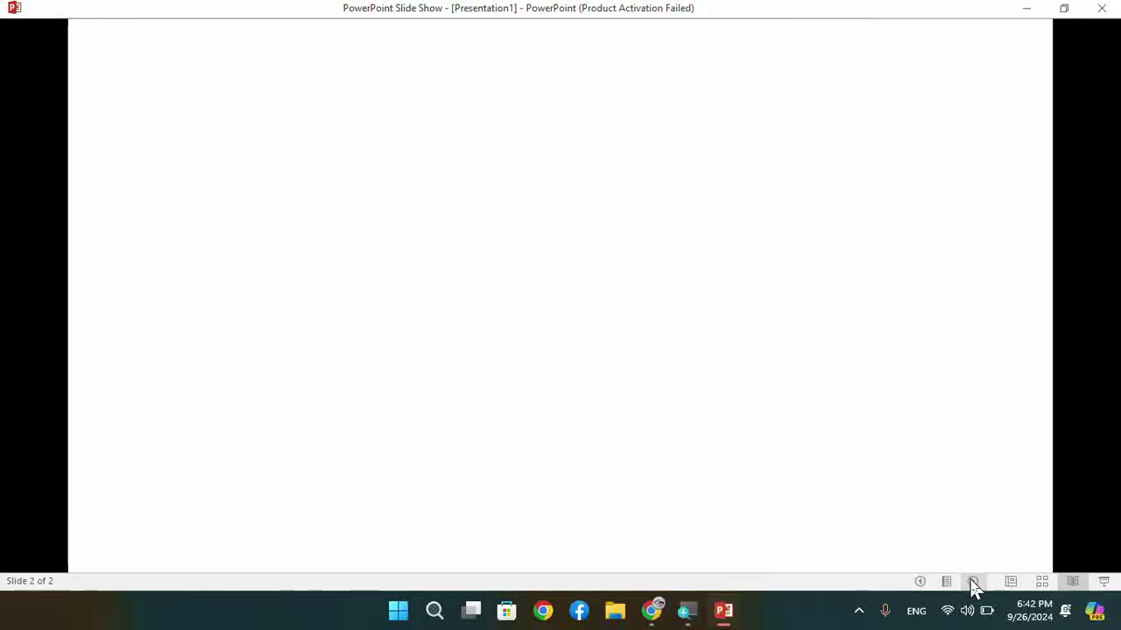
pyautogui.click(972, 582)
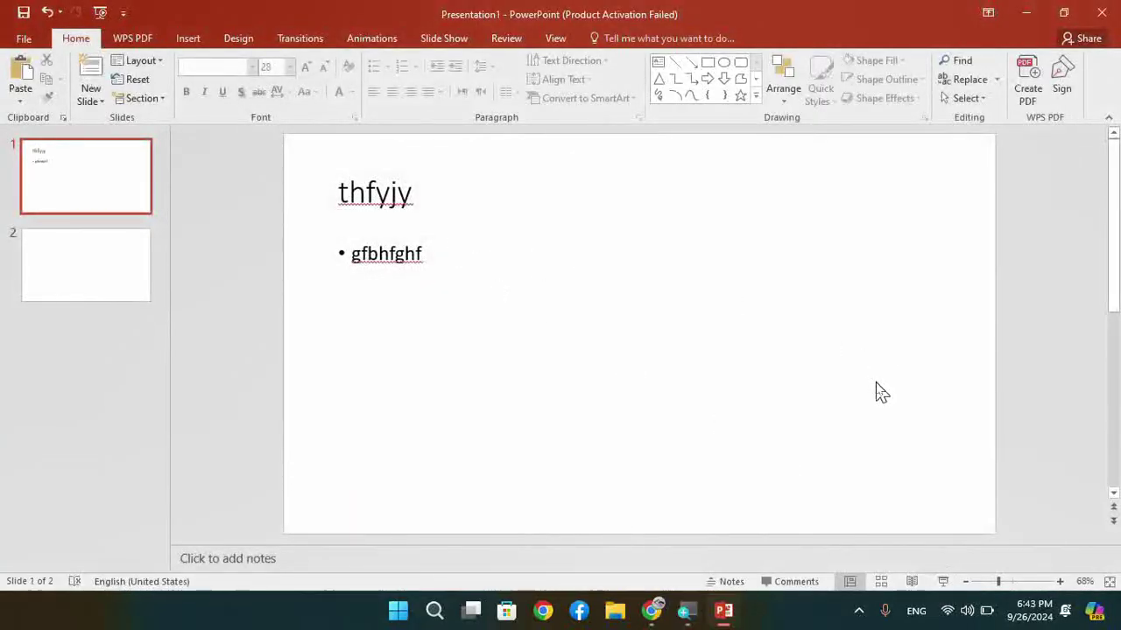
# - Run the slide show from slide 1, exit it, and collapse the ribbon to tab names
pyautogui.click(943, 589)
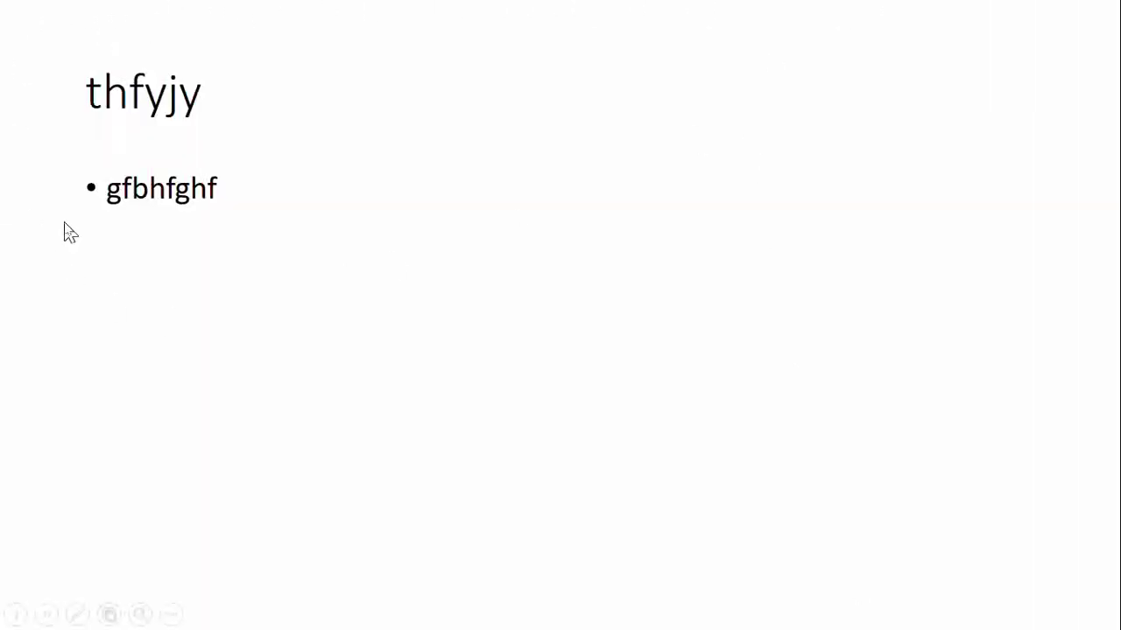
pyautogui.press('Escape')
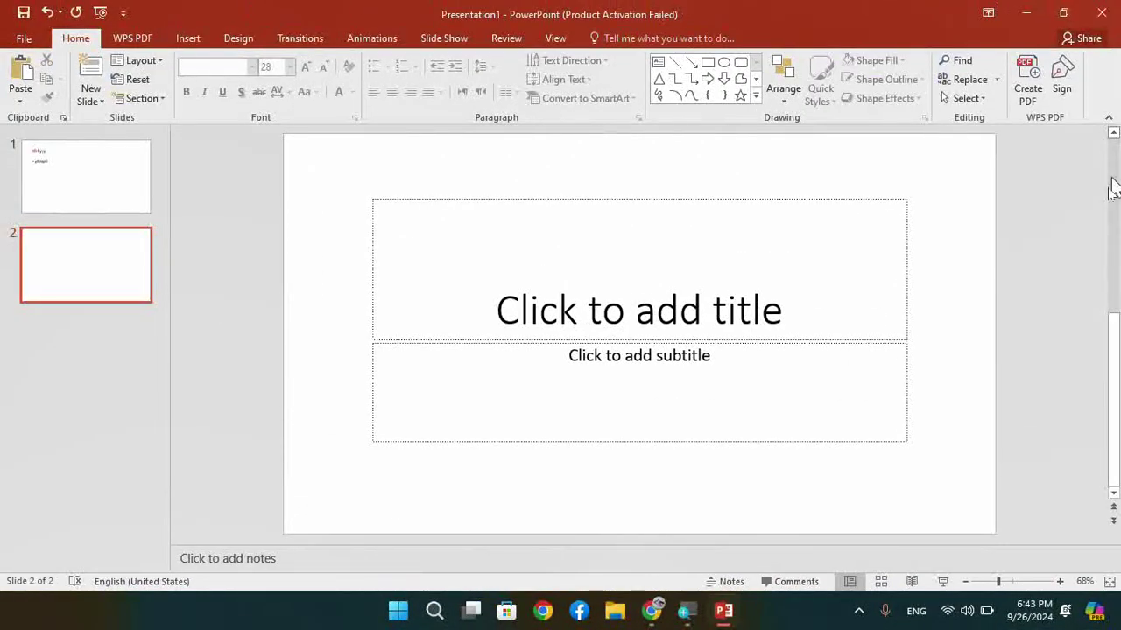
pyautogui.click(1109, 119)
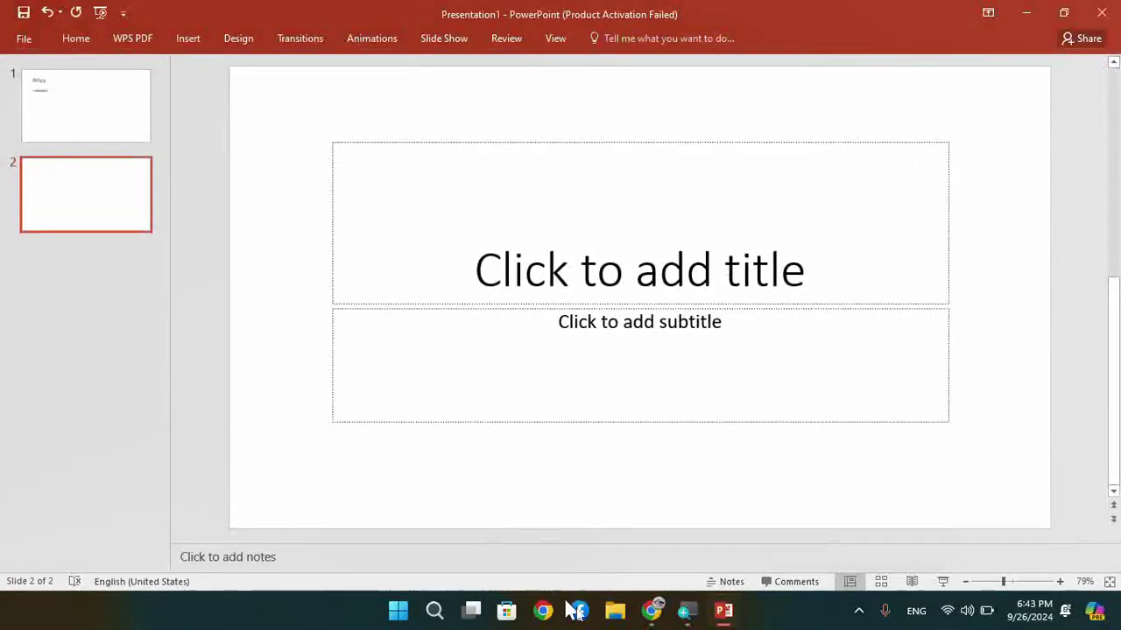